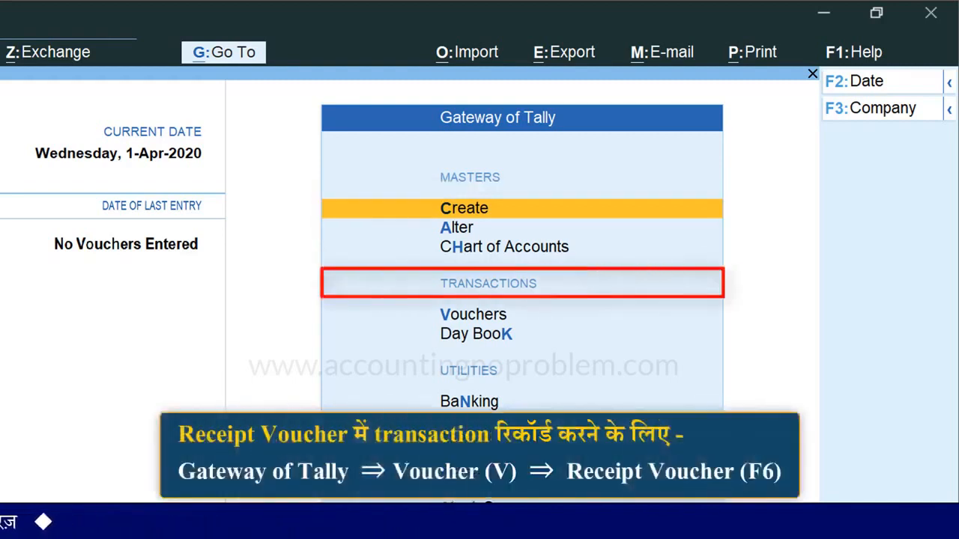
Open accounting voucher creation from the Gateway of Tally.
key(Down)
key(v)
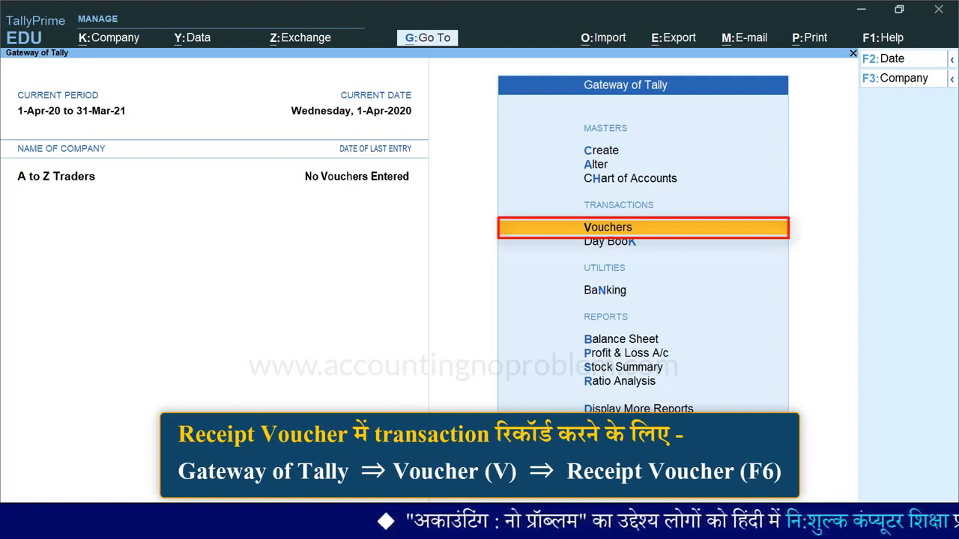
key(v)
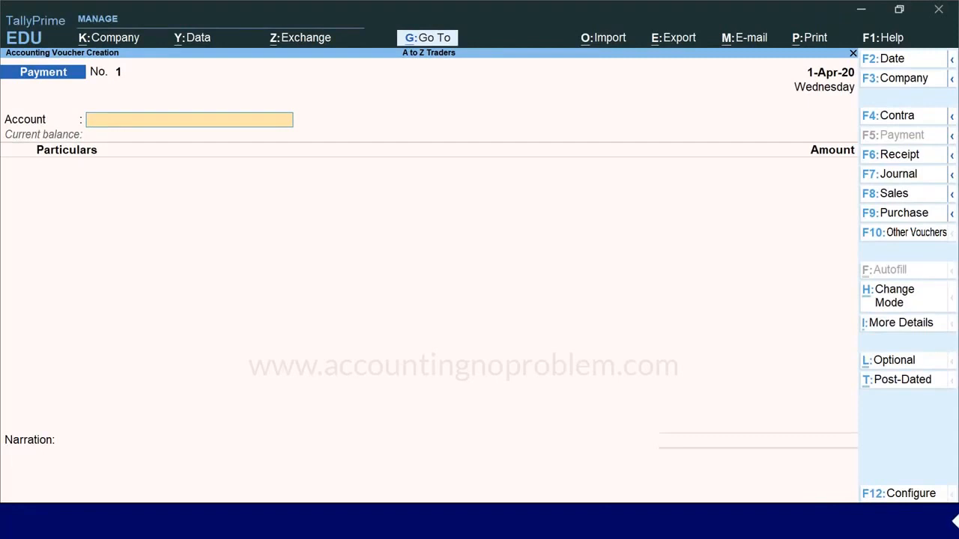
Open the voucher configuration and set Show more configurations to Yes.
key(F12)
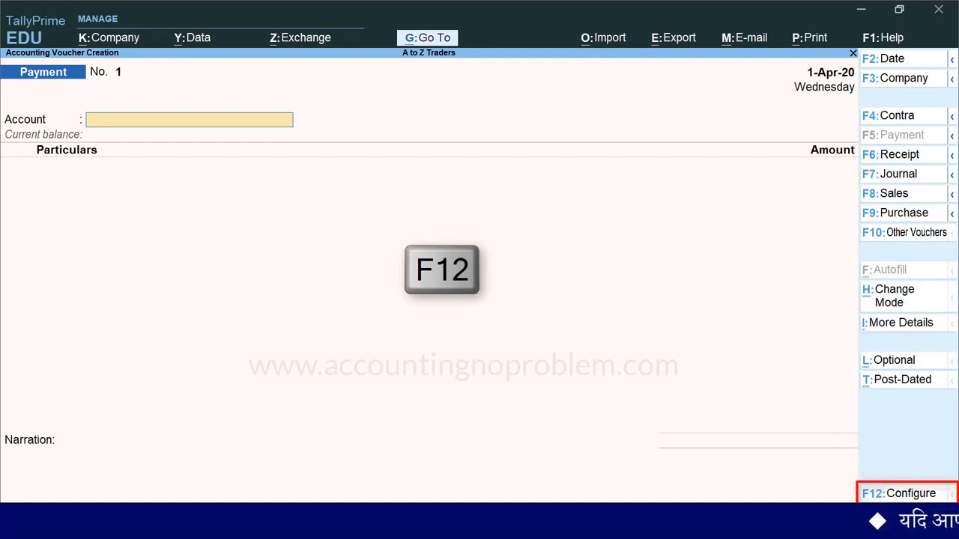
key(F12)
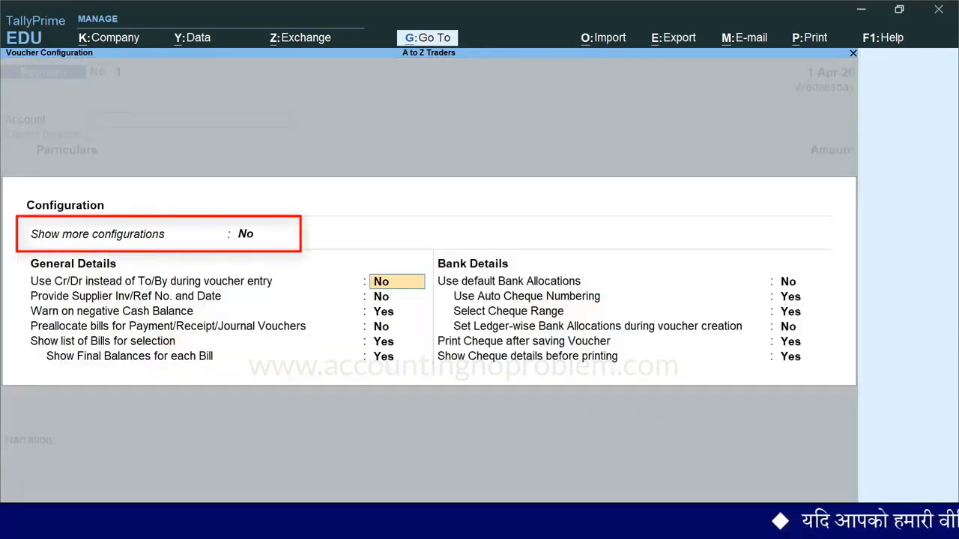
key(BackSpace)
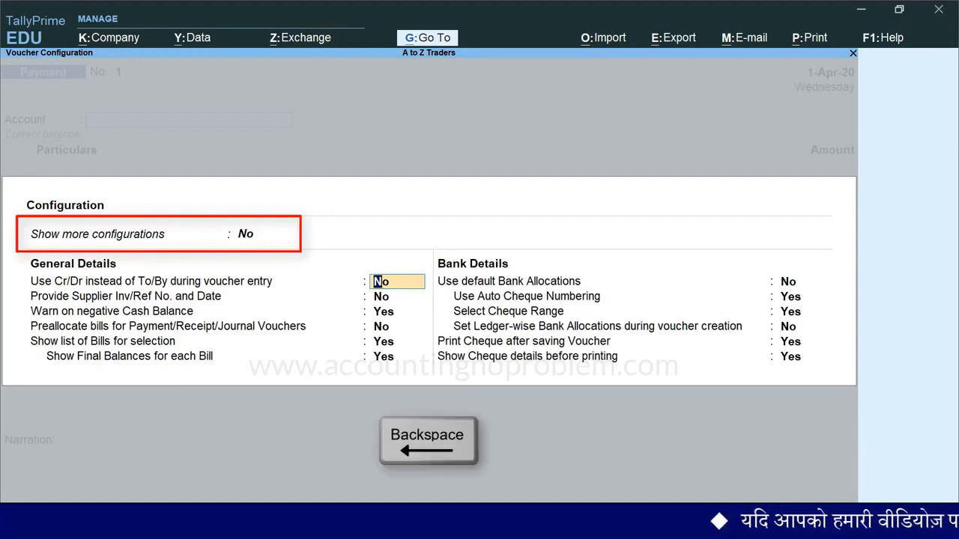
key(BackSpace)
key(Return)
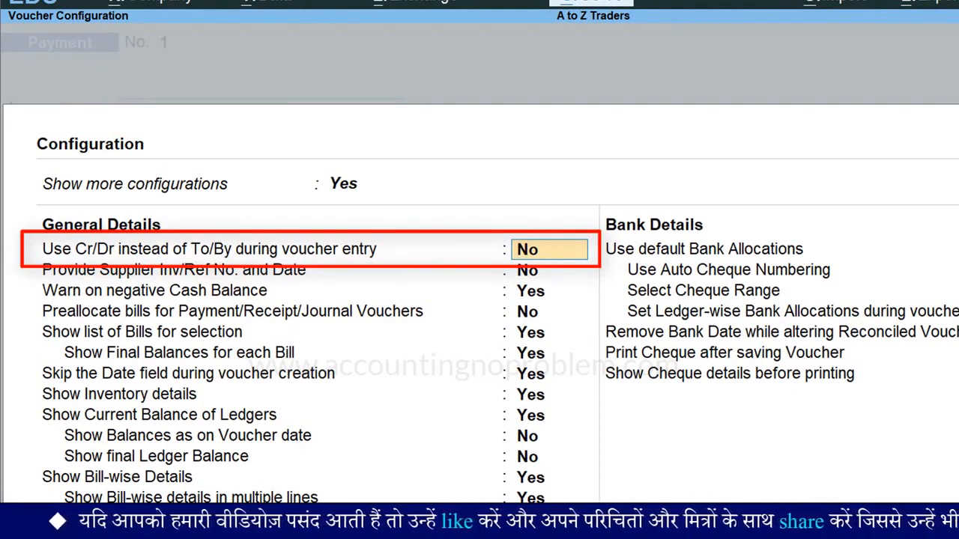
Set Use Cr/Dr instead of To/By to Yes and Skip the Date field during voucher creation to No, and save the configuration.
key(y)
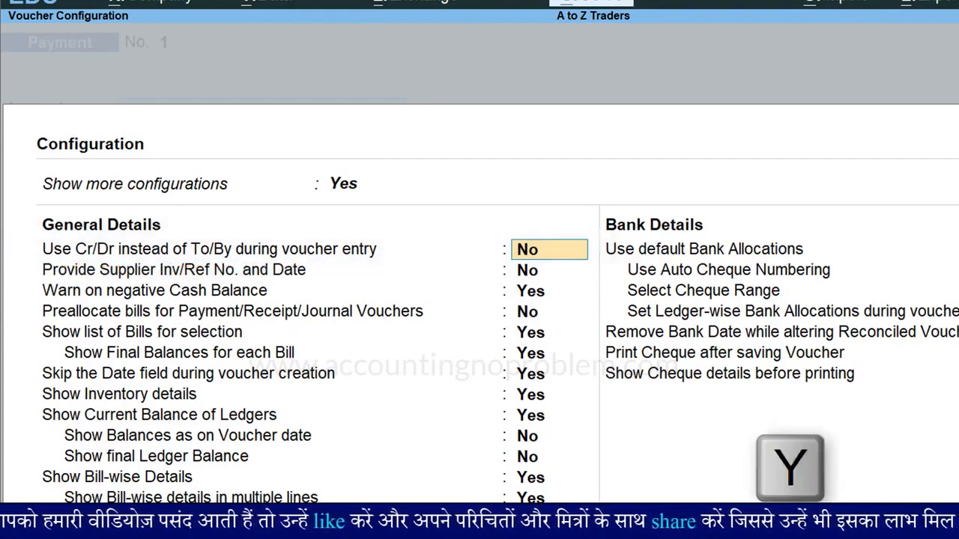
key(Return)
key(Down)
key(Down)
key(Down)
key(Down)
key(Down)
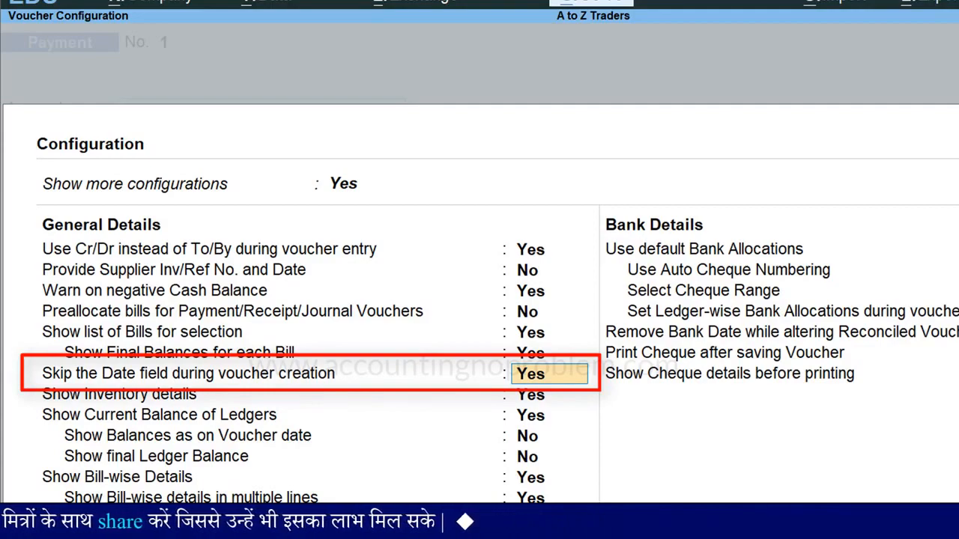
text(n)
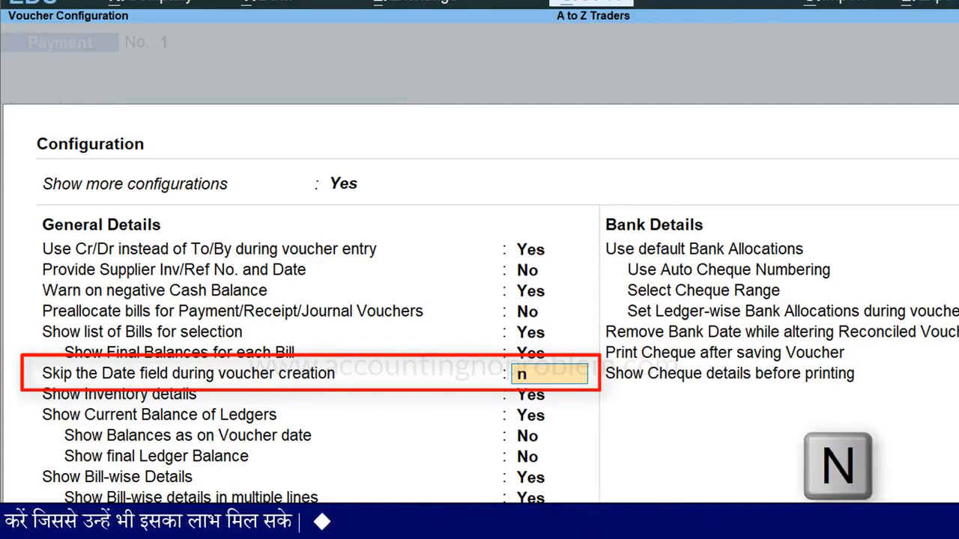
key(Return)
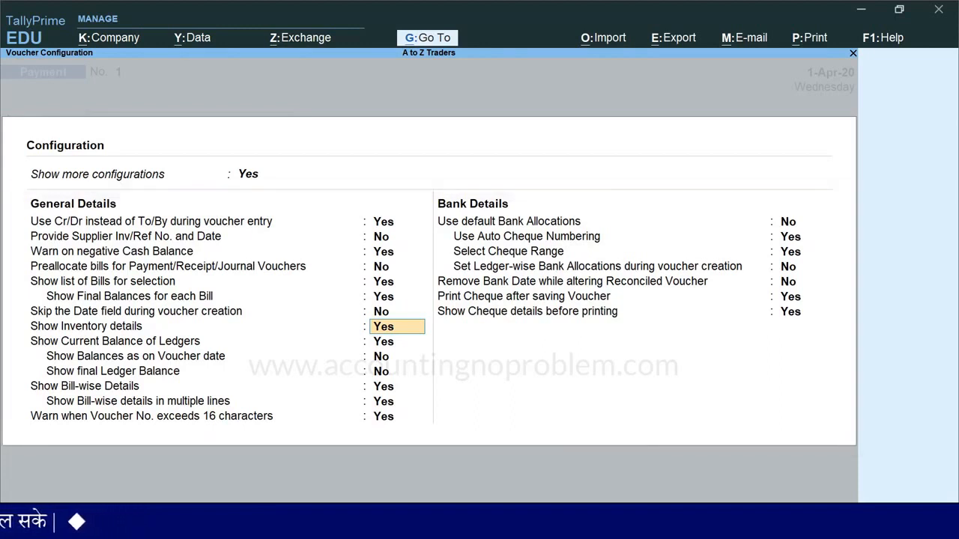
key(ctrl+a)
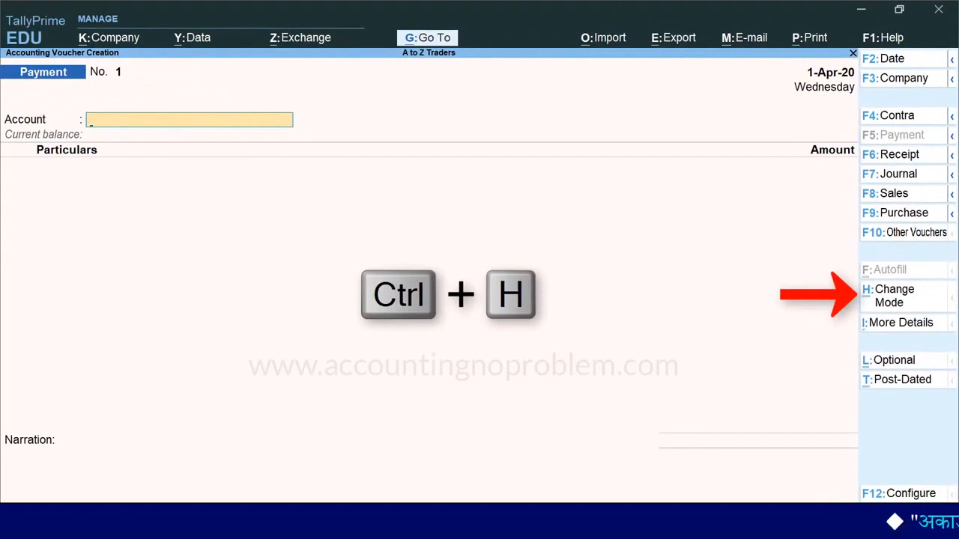
Change the voucher mode to Double Entry and switch the voucher type to Receipt.
key(ctrl+h)
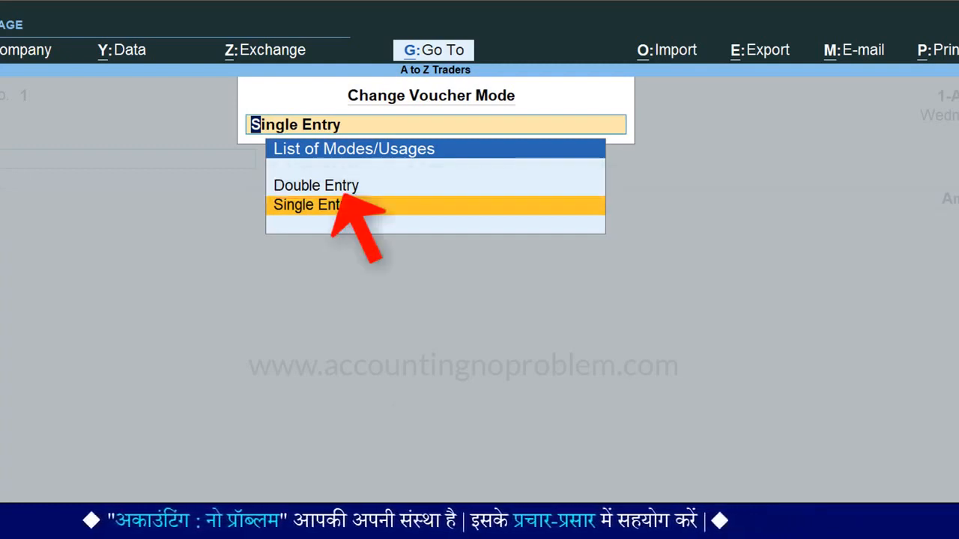
key(Up)
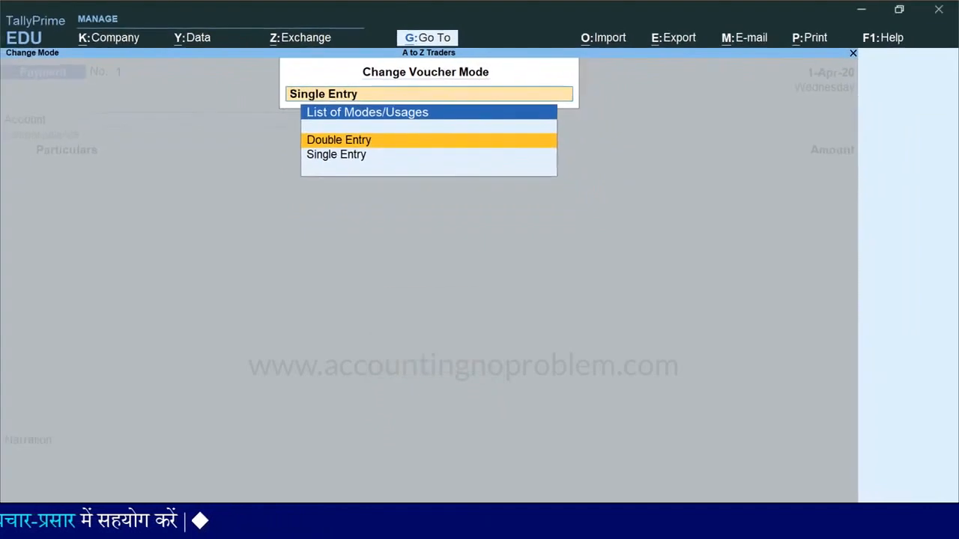
key(Return)
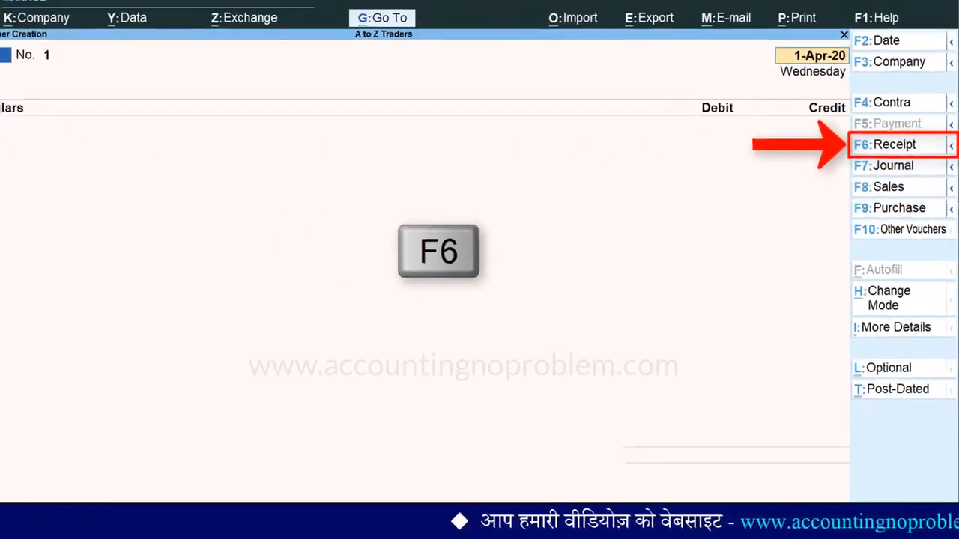
key(F6)
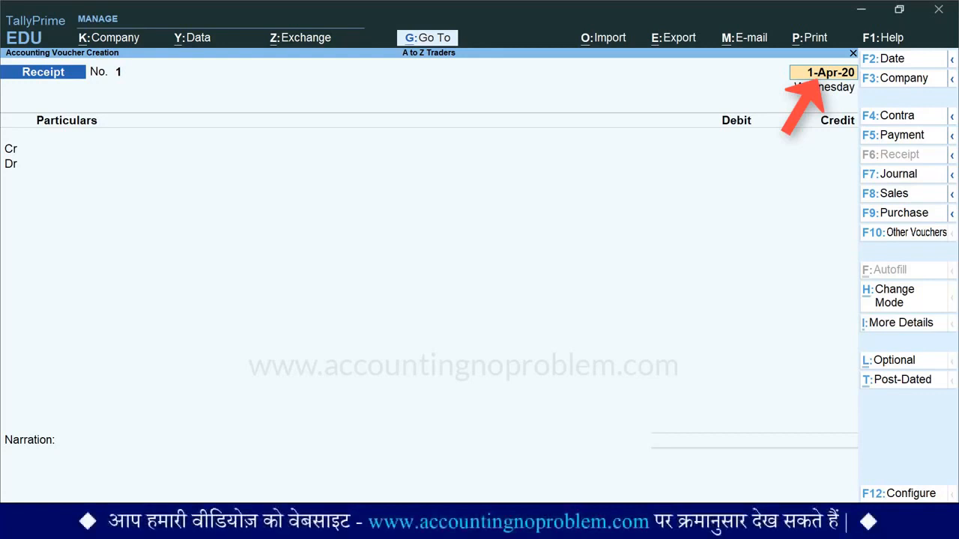
Accept 1-Apr-20 as the receipt date and credit Capital Account with 100000.
key(Return)
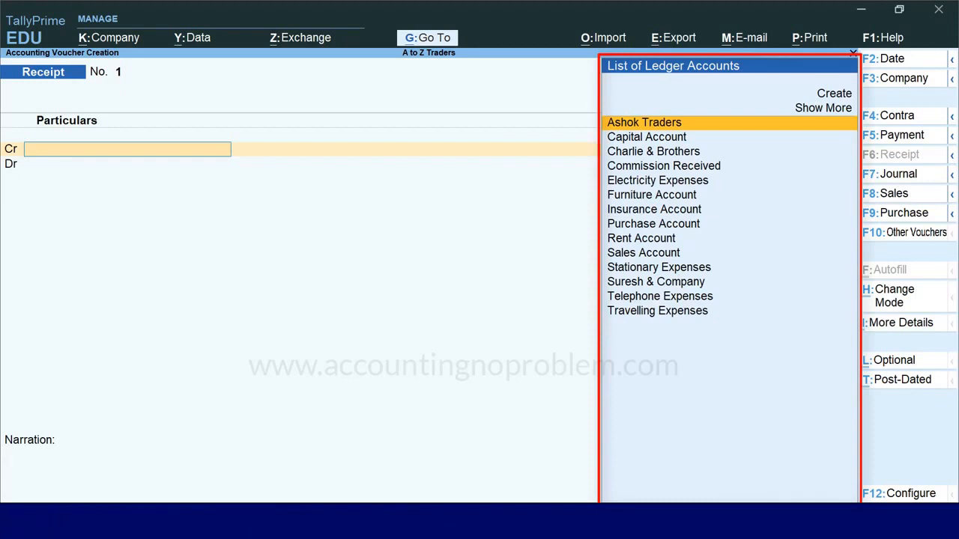
text(c)
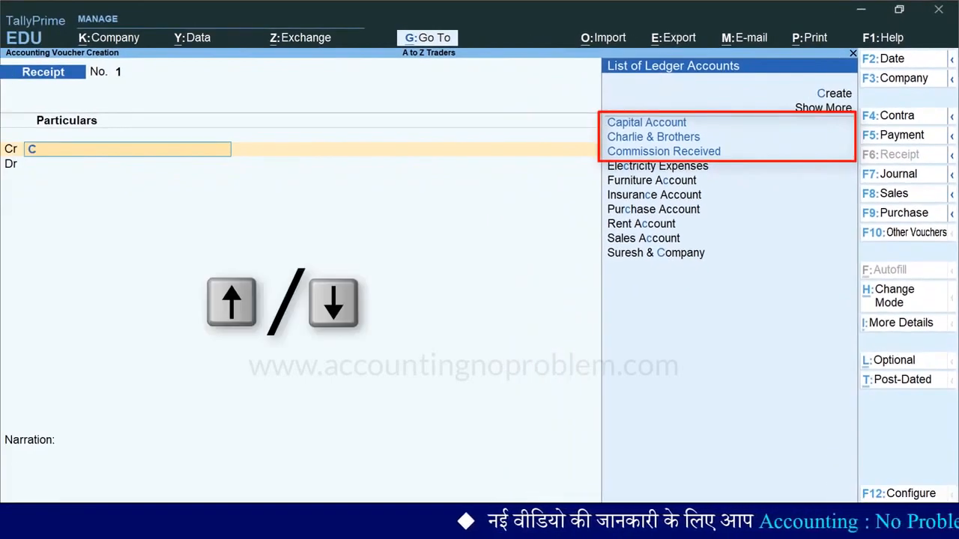
key(Down)
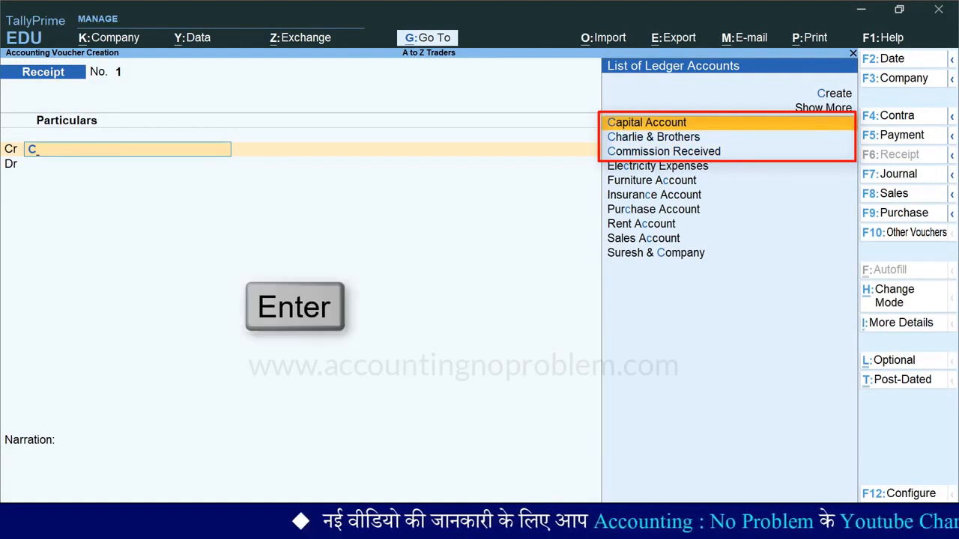
key(Return)
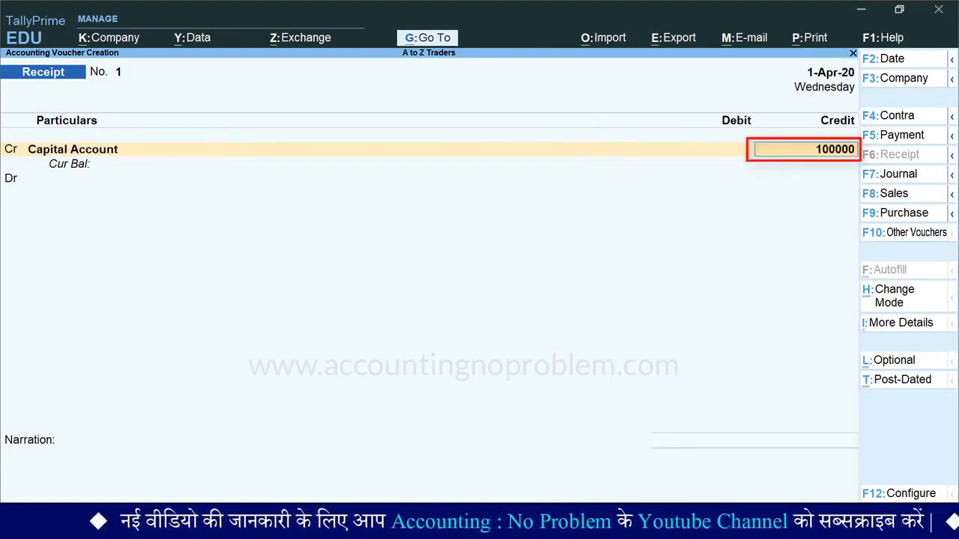
key(Return)
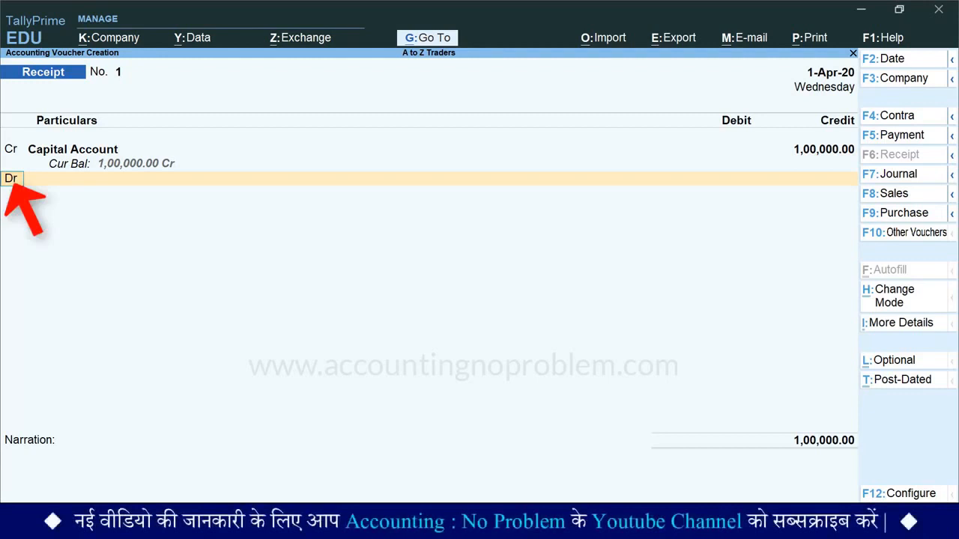
Debit Cash with 1,00,000.00 on the second line of the receipt voucher.
key(Return)
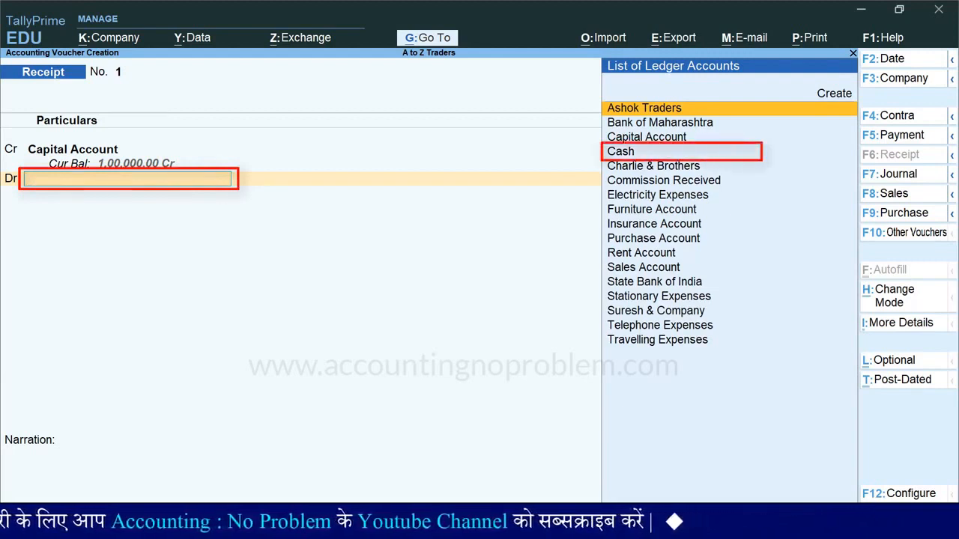
text(C)
key(Down)
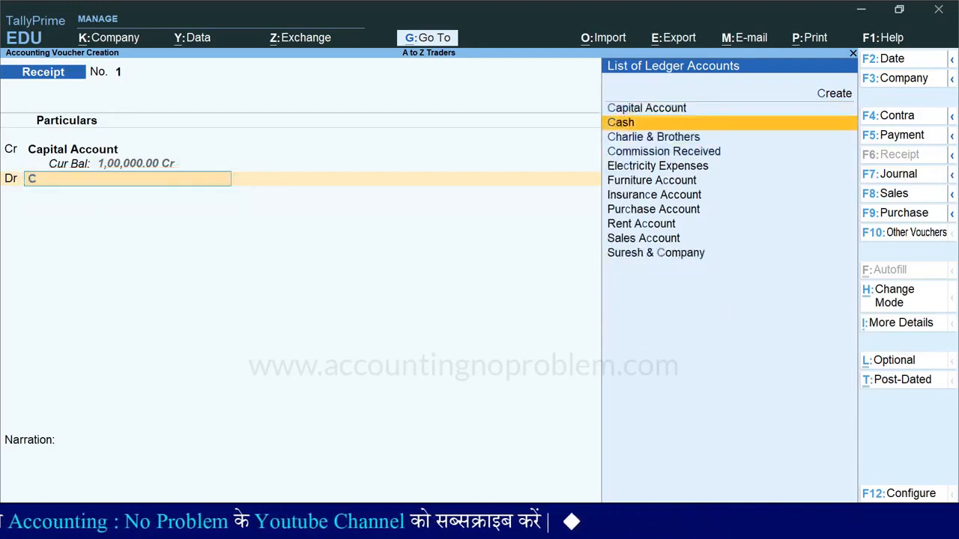
key(Return)
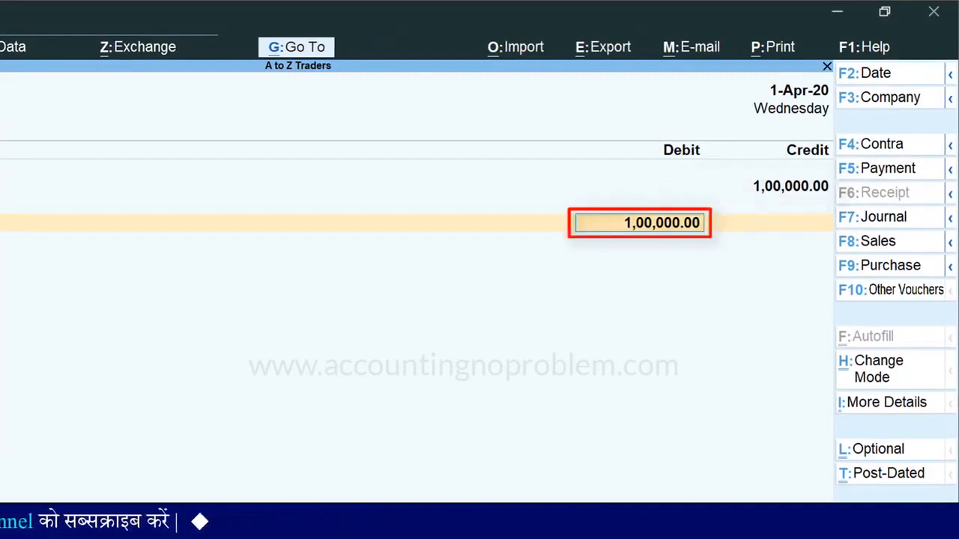
key(Return)
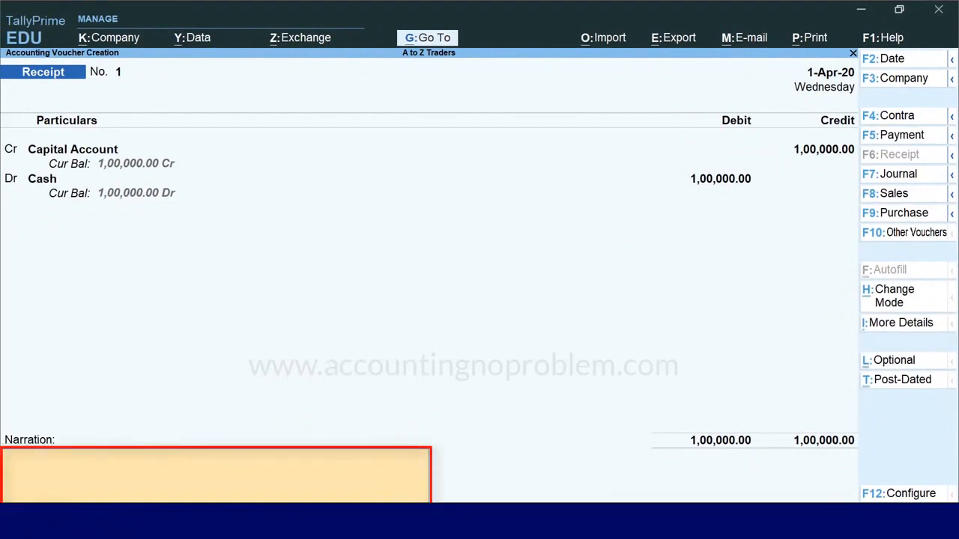
Enter the narration "being Rs.1,00,000 cash brought in by the proprietor as capital.", save the receipt voucher and return to the Gateway of Tally.
text(being Rs.1,00,000 cash brought in by the proprietor as capital.)
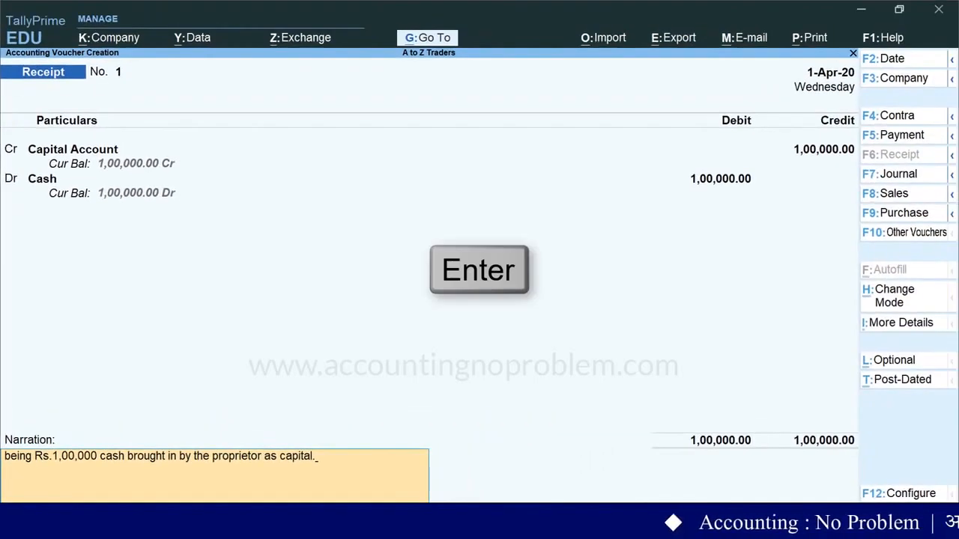
key(Return)
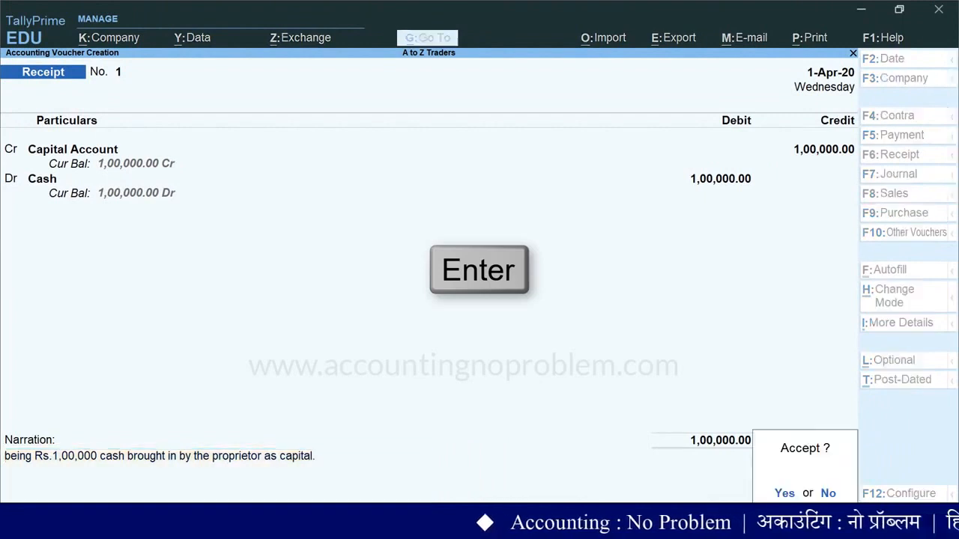
key(Return)
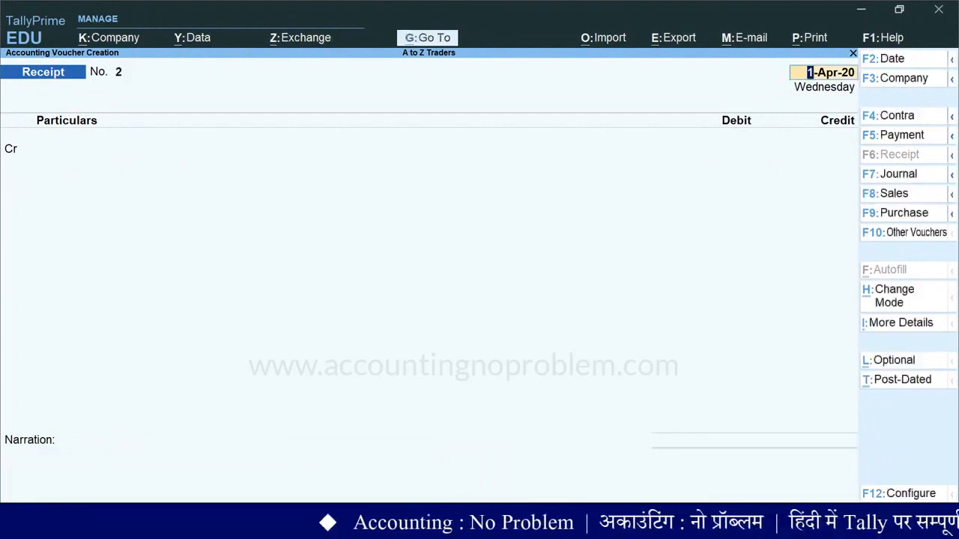
key(Escape)
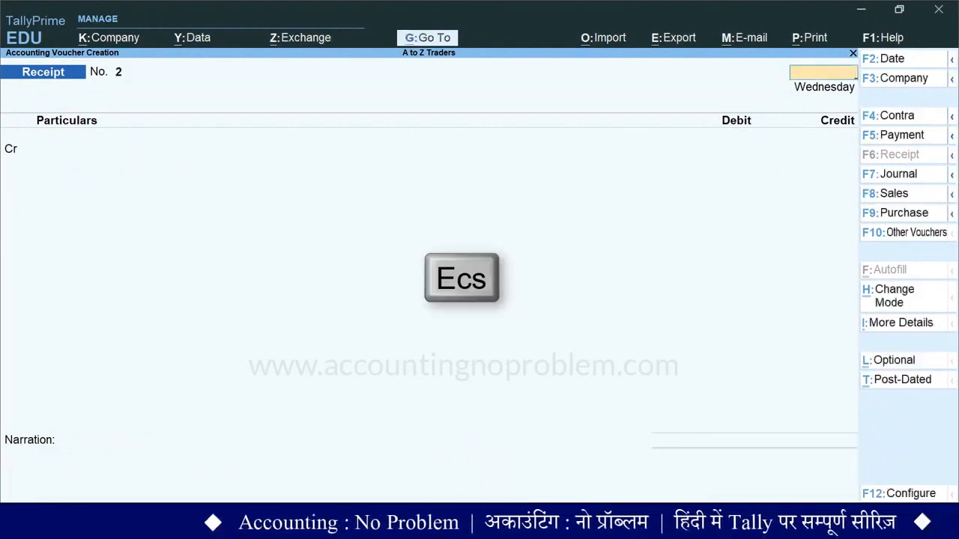
key(Escape)
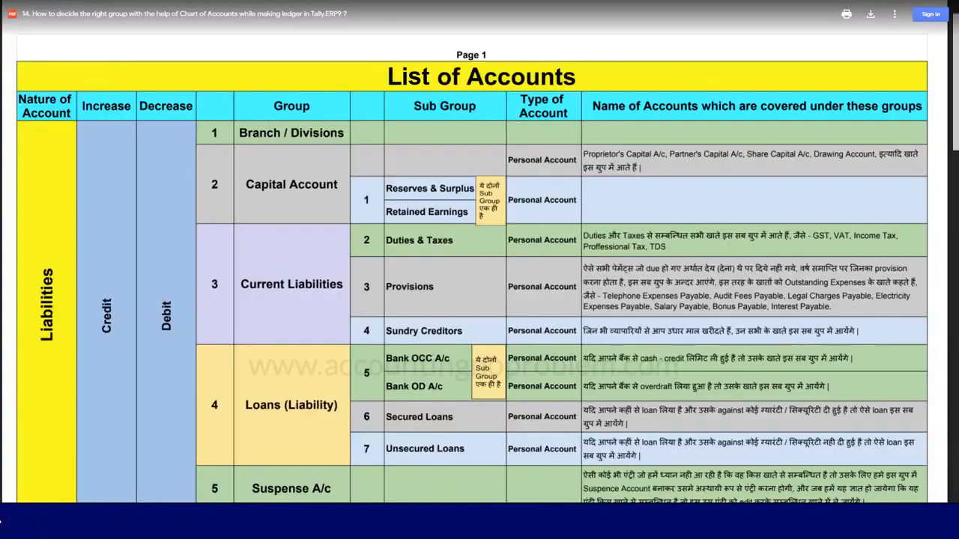
scroll(479, 255, down, 20)
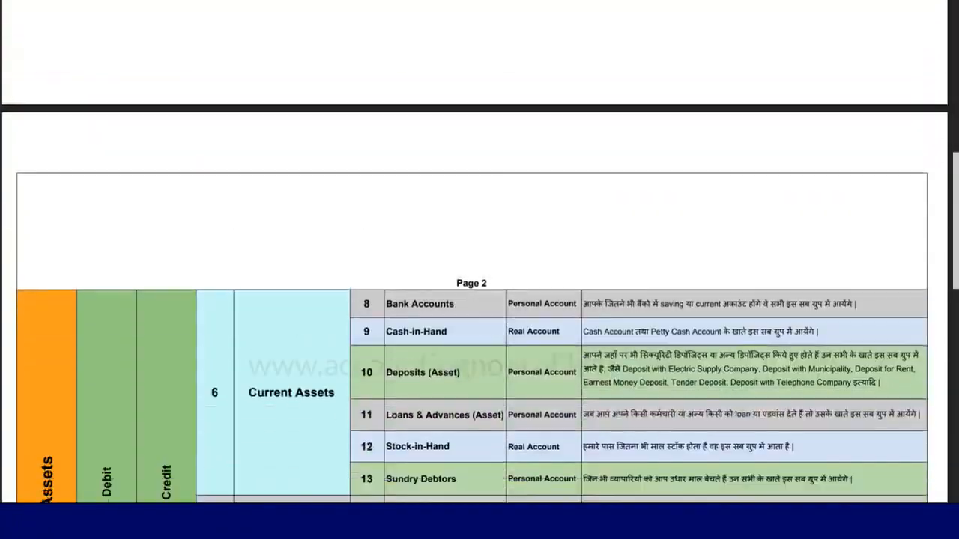
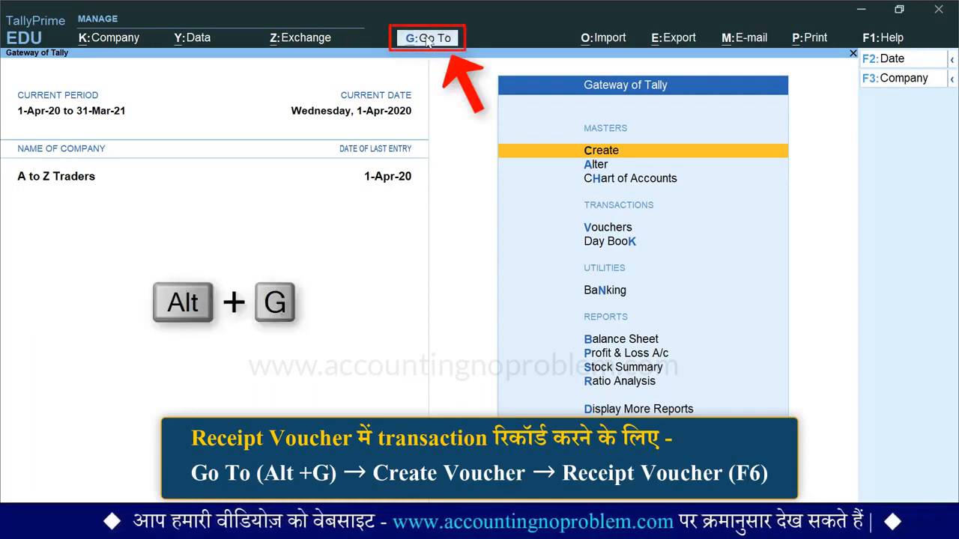
Start a new receipt voucher from the Gateway of Tally and set its date to 1-May-20.
key(alt+g)
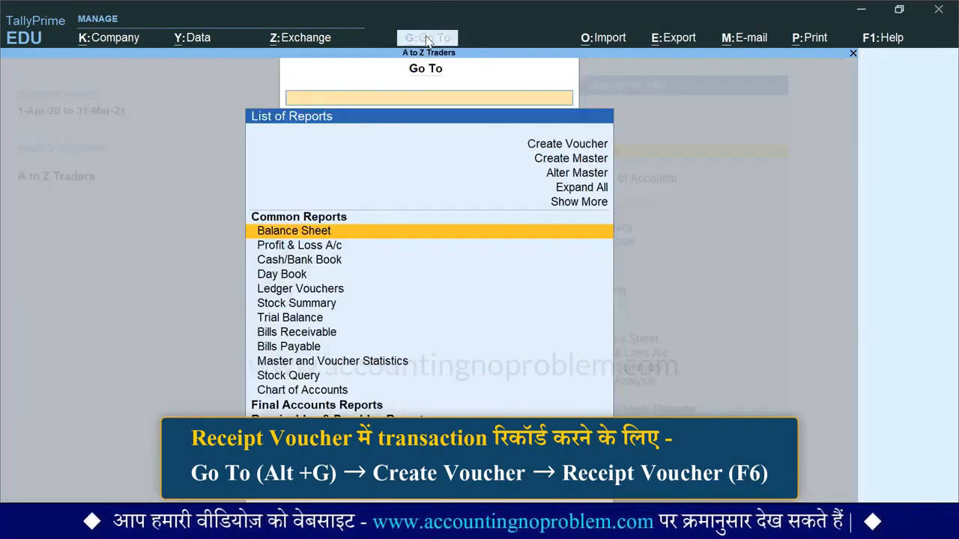
click(545, 148)
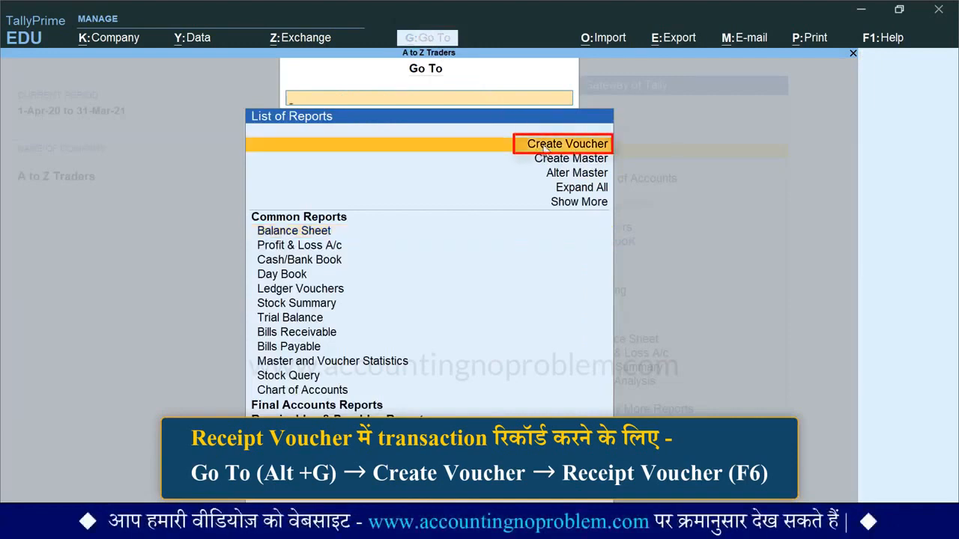
key(Return)
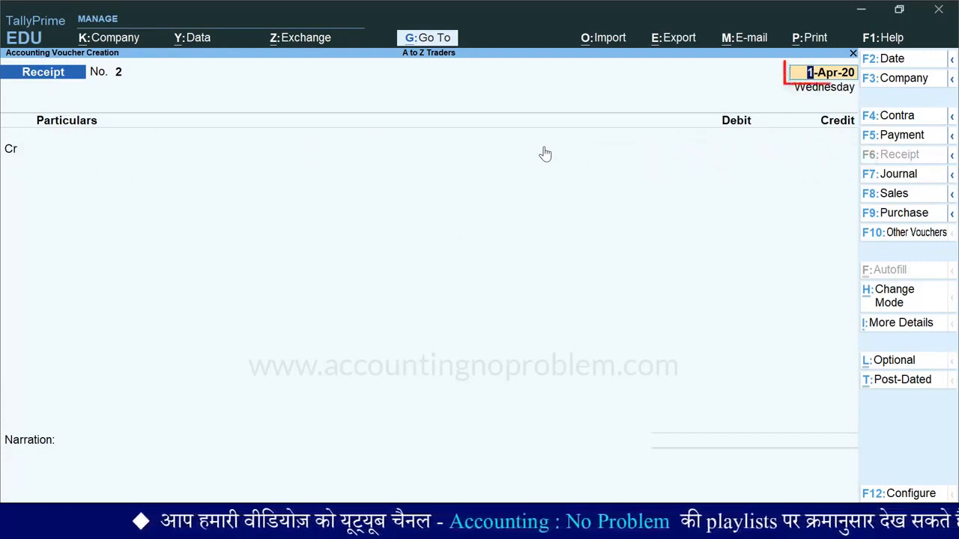
text(1/)
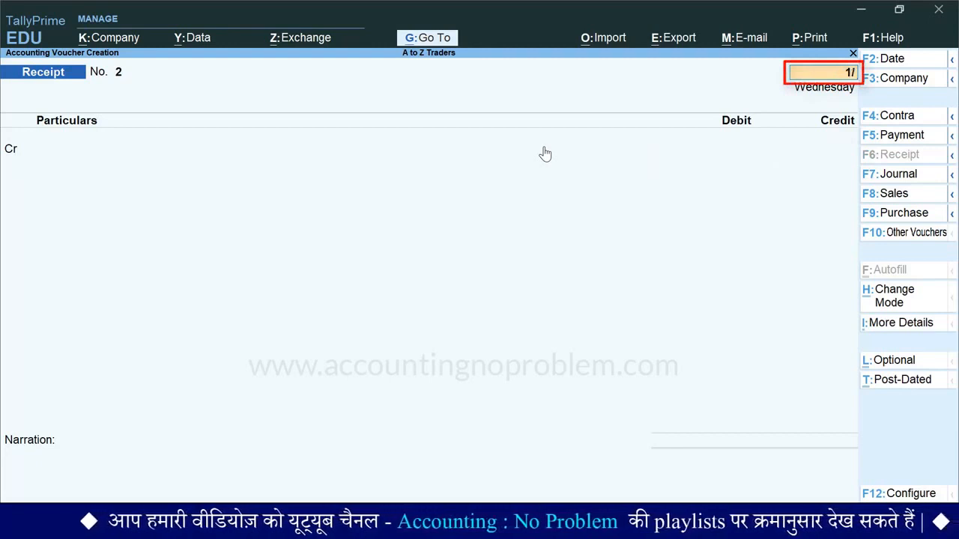
text(5)
key(Return)
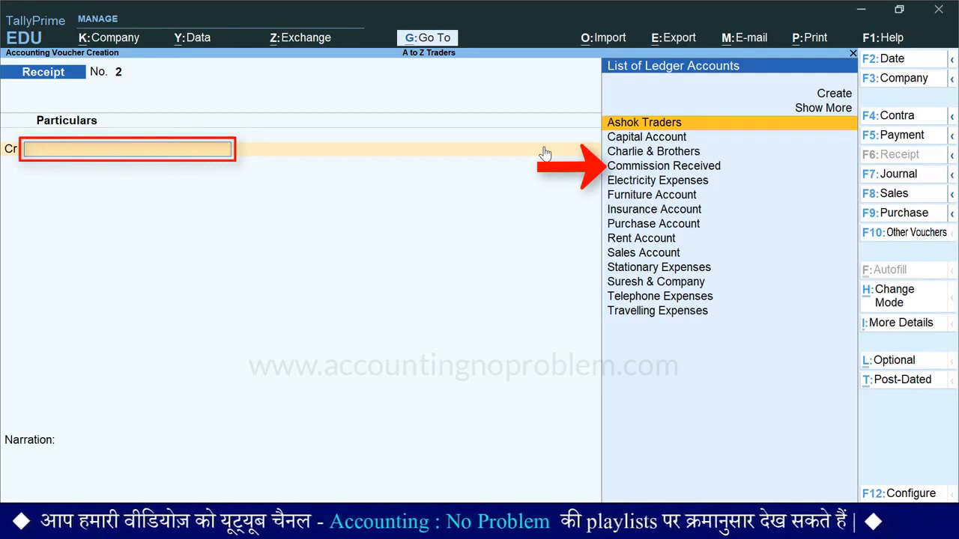
Credit Commission Received with 5000 on the first line of the receipt voucher.
text(C)
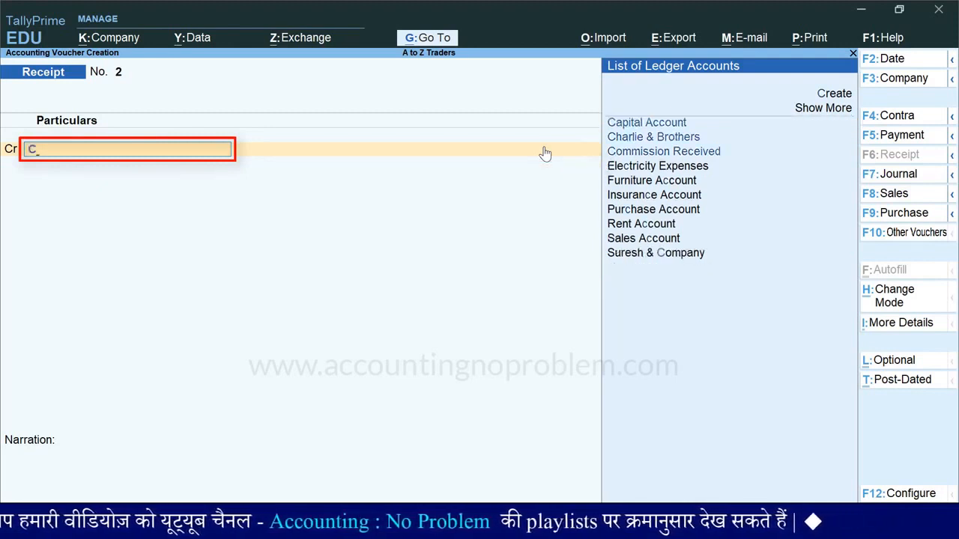
key(Down)
key(Down)
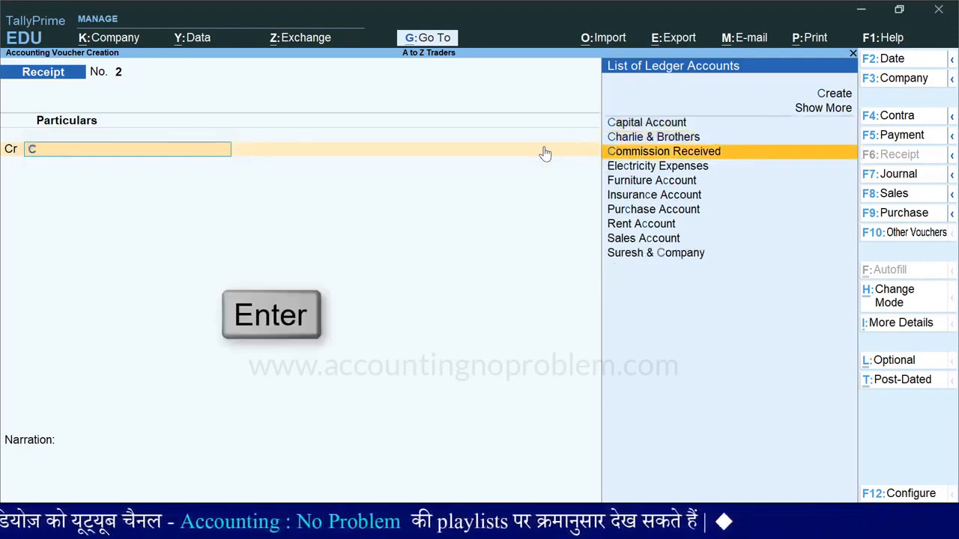
key(Return)
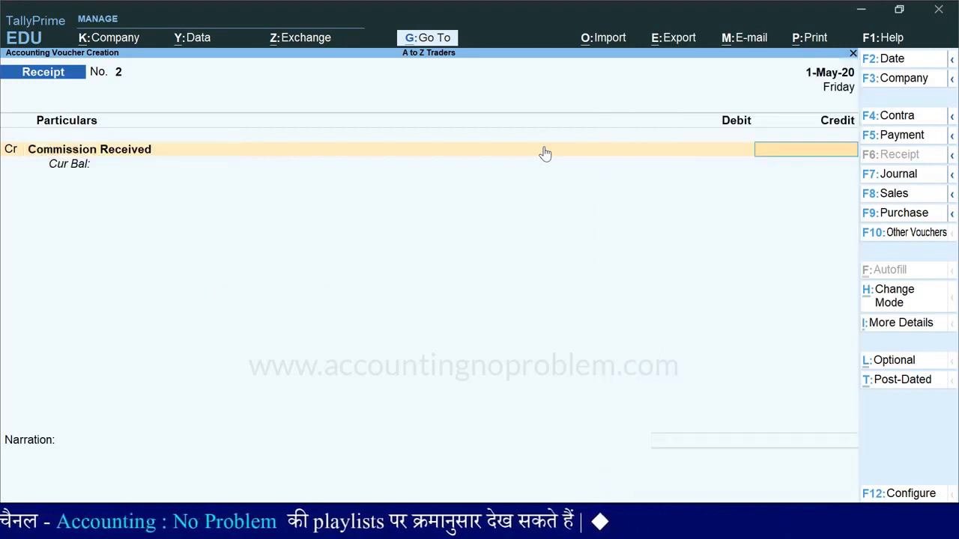
text(5000)
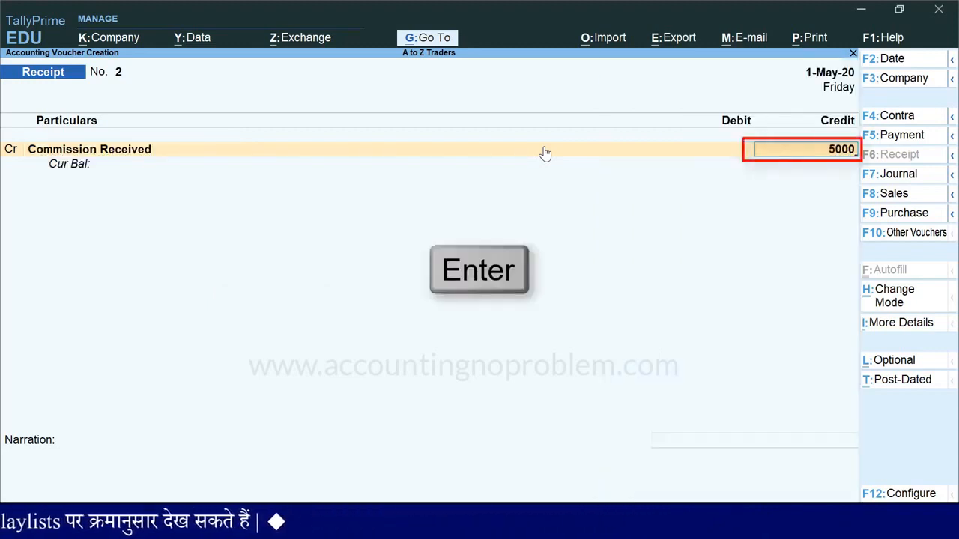
key(Return)
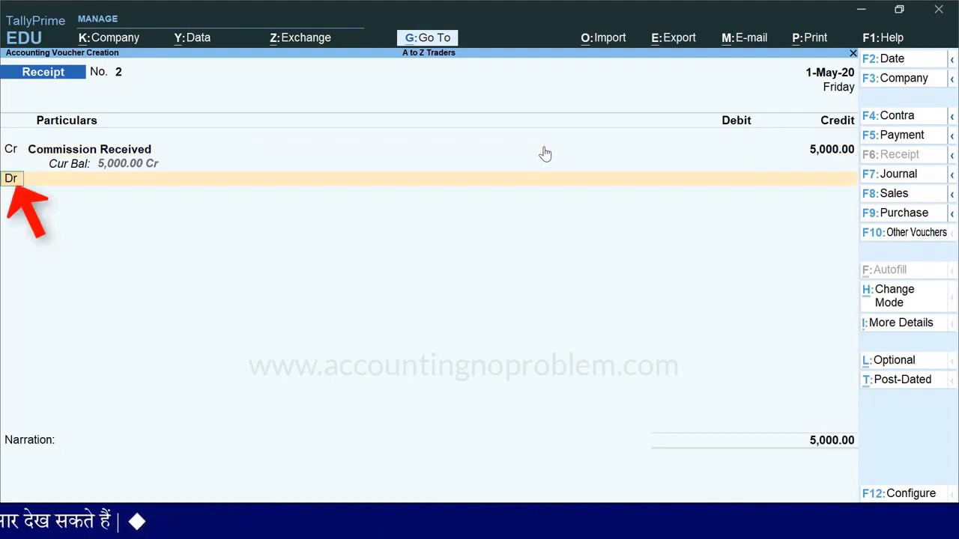
Debit State Bank of India with 5,000.00 on the second line of the receipt voucher.
key(Return)
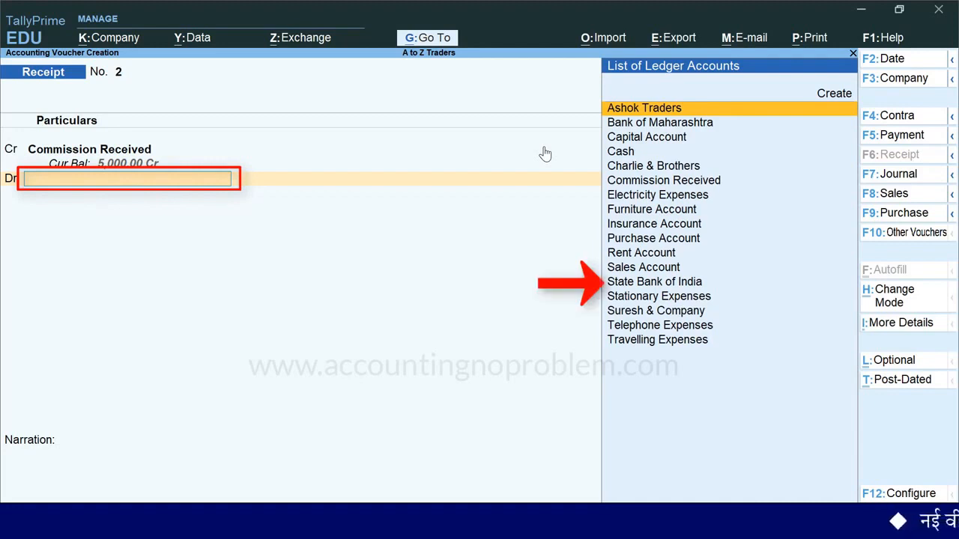
text(st)
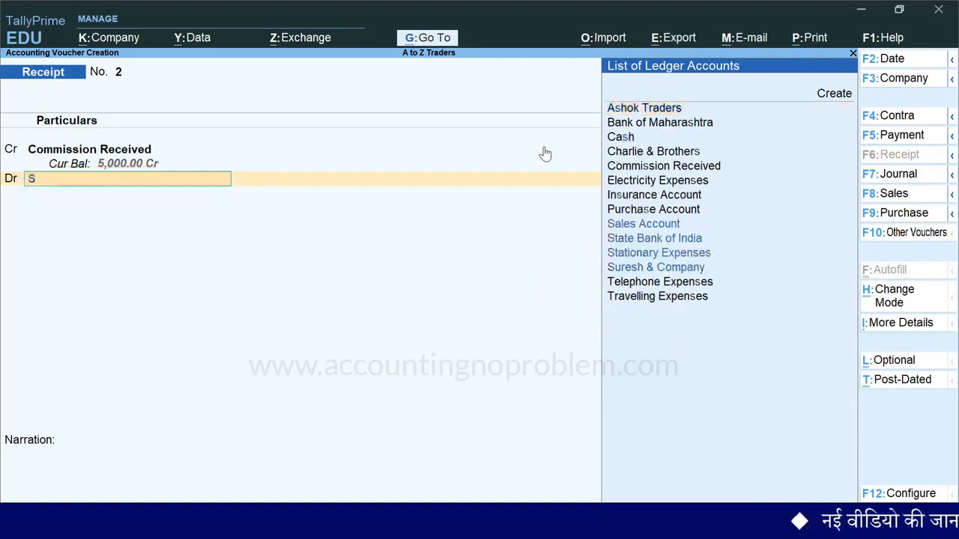
key(Return)
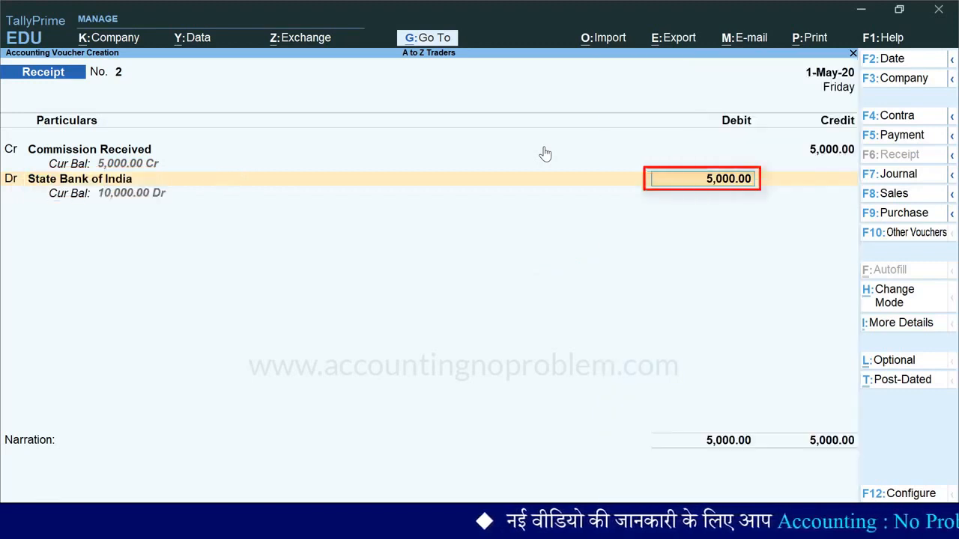
key(Return)
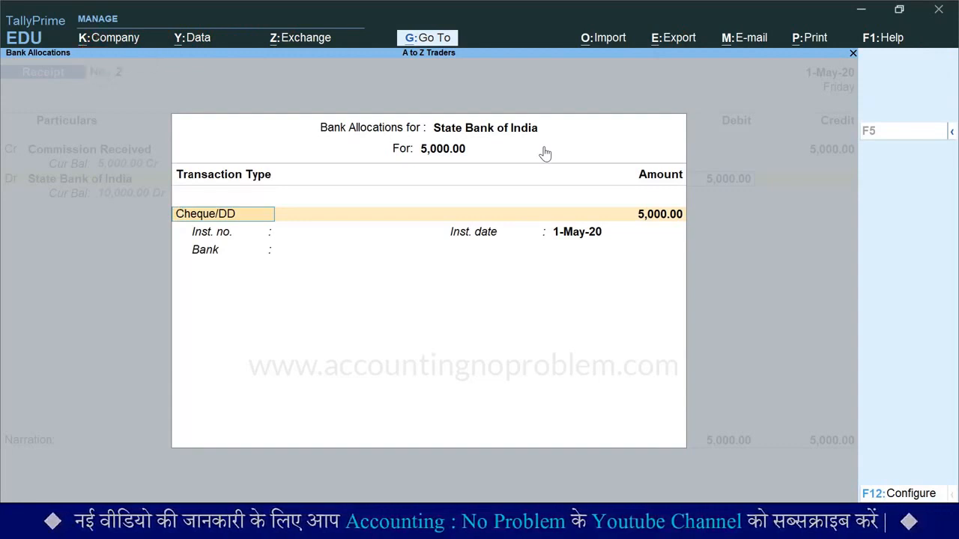
Allocate the 5,000.00 bank receipt as Cheque/DD with instrument number 555555 and instrument date 1-May-20.
key(space)
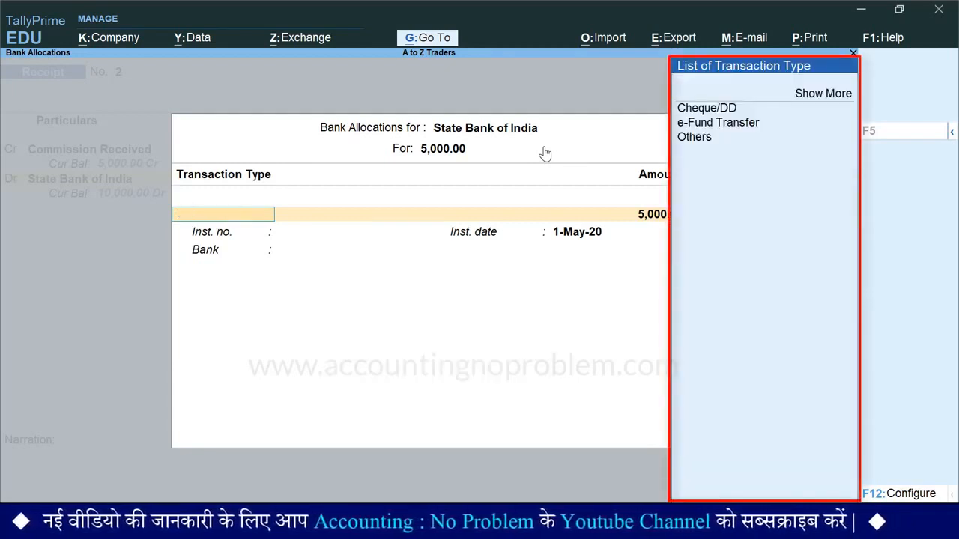
key(Down)
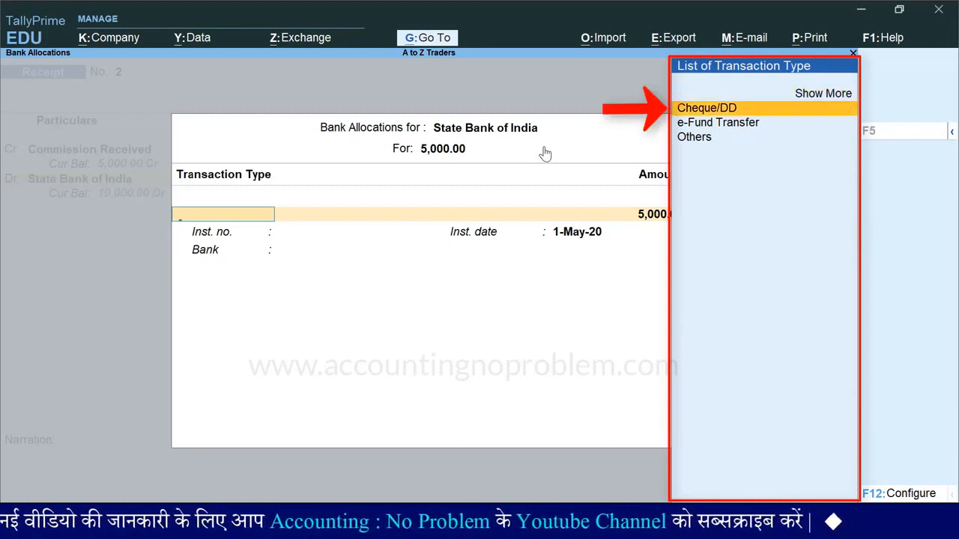
key(Return)
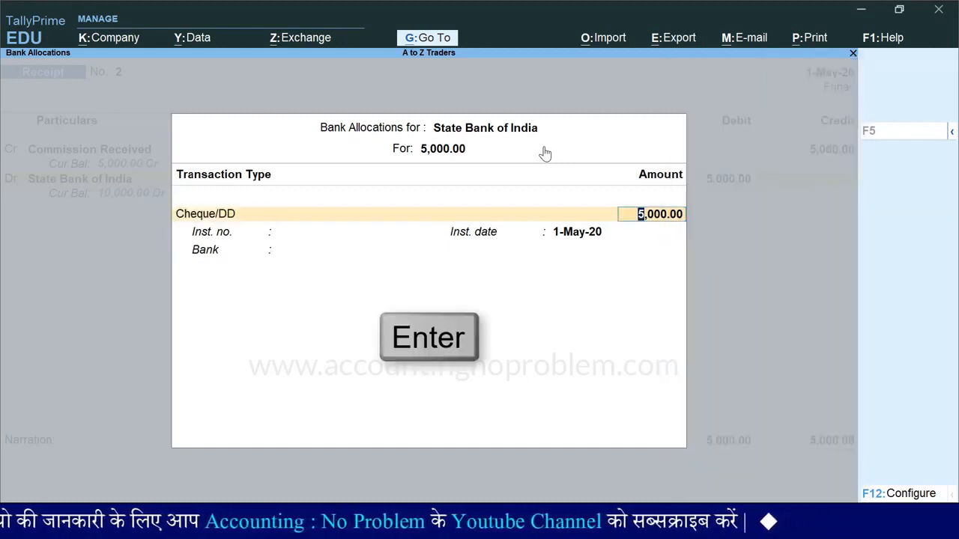
key(Return)
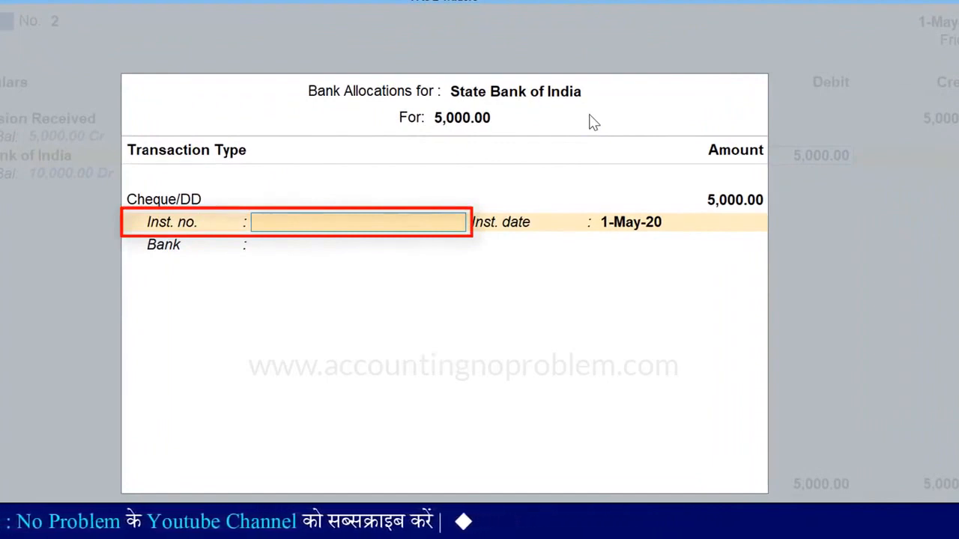
key(Return)
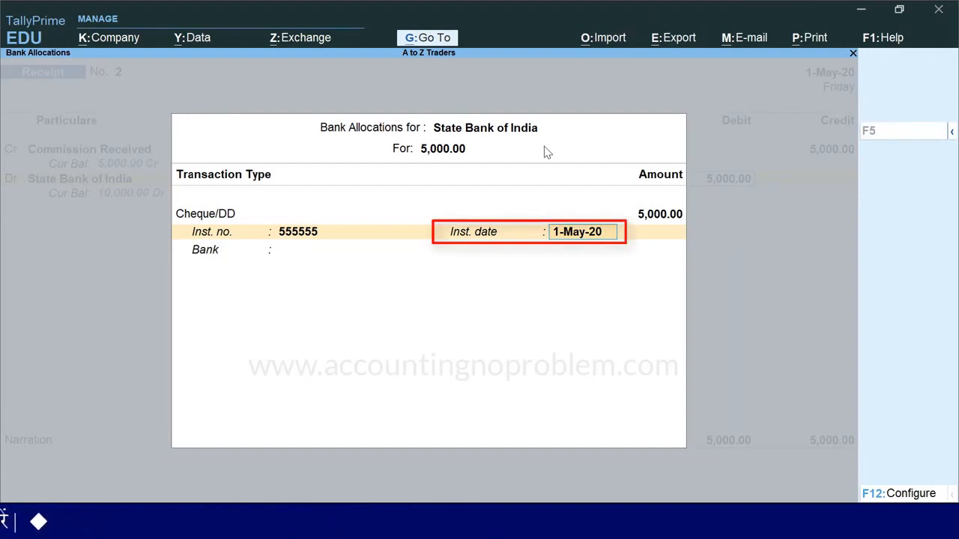
key(Return)
key(Return)
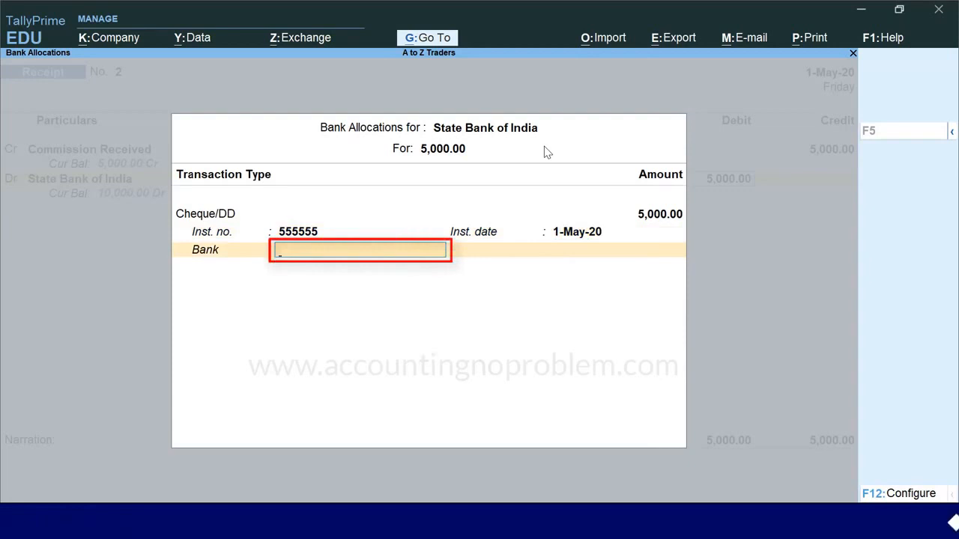
Specify ICICI Bank as a new bank name for the cheque and accept the bank allocation.
text(ici)
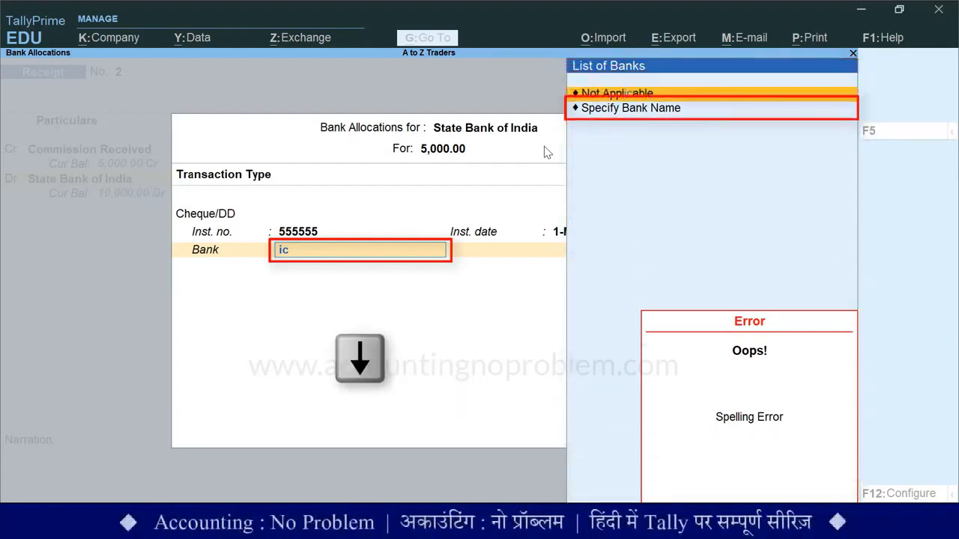
key(Down)
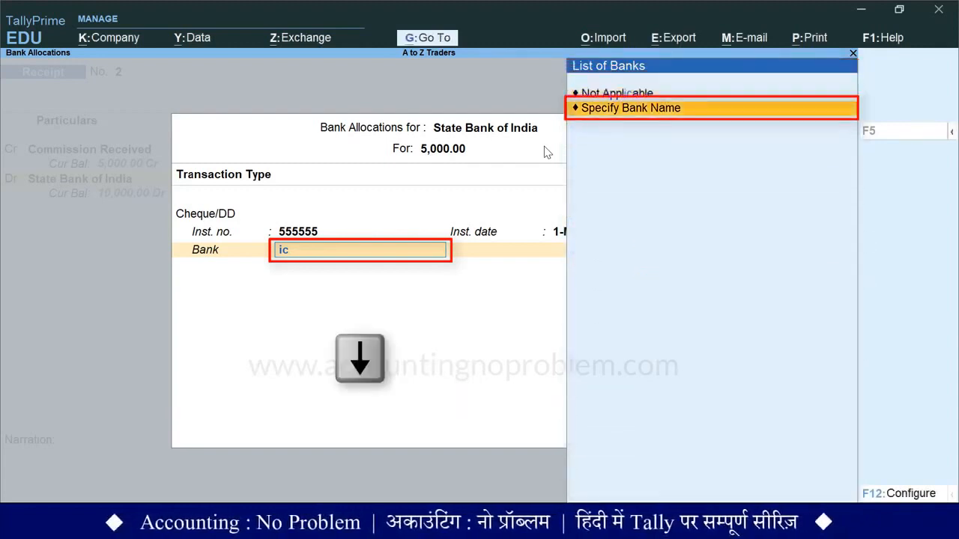
key(Return)
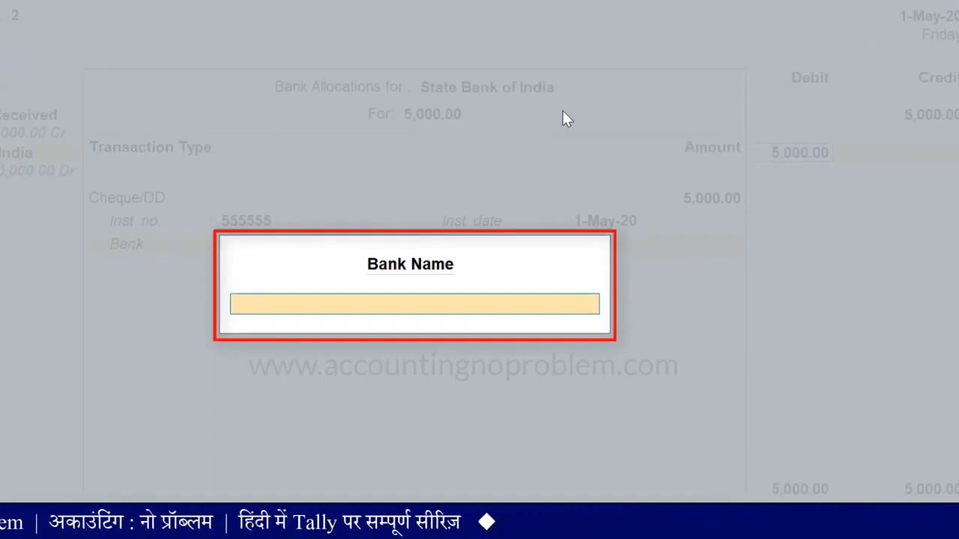
text(ICICI Bank)
key(Return)
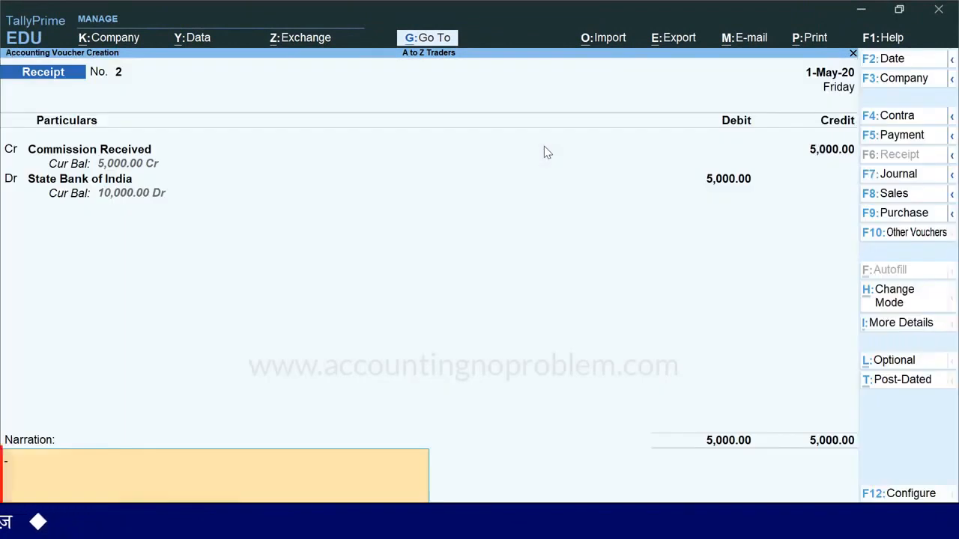
Enter the narration "being commision received from Ashok Traders vide cheque no.555555 deposited in SBI." and save the receipt voucher.
text(being commision received from Ashok Traders vide cheque no.555555 deposited in SBI.)
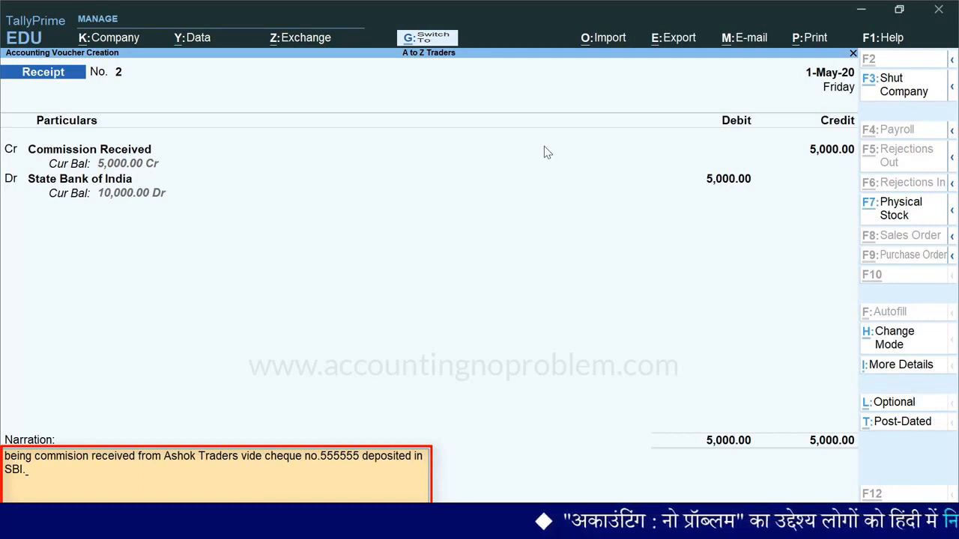
key(ctrl+a)
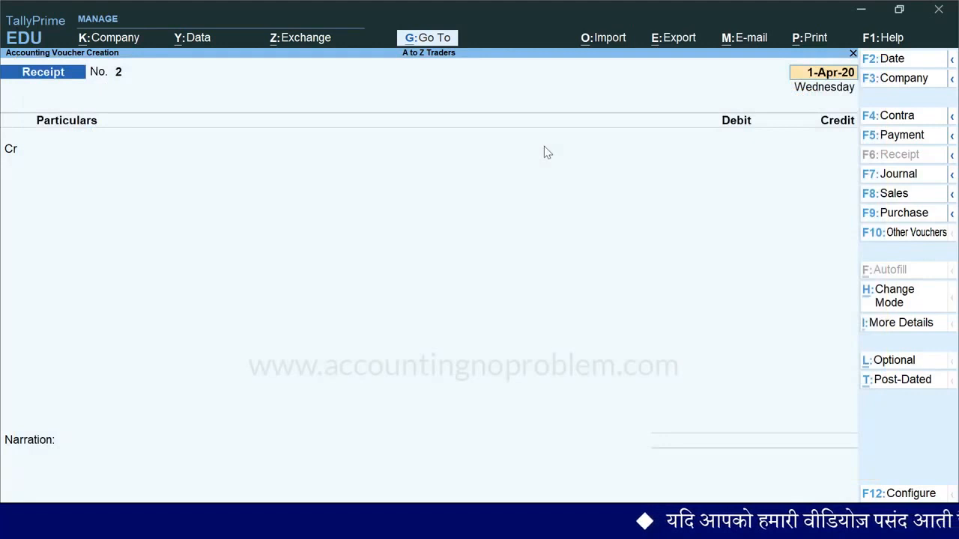
Enter the date of the next receipt voucher, with 2 as the day.
text(2)
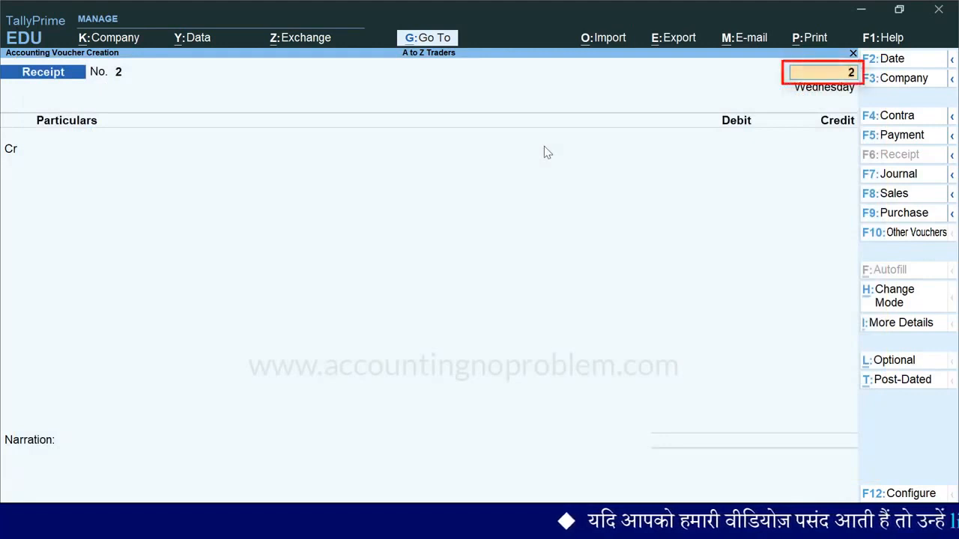
key(Return)
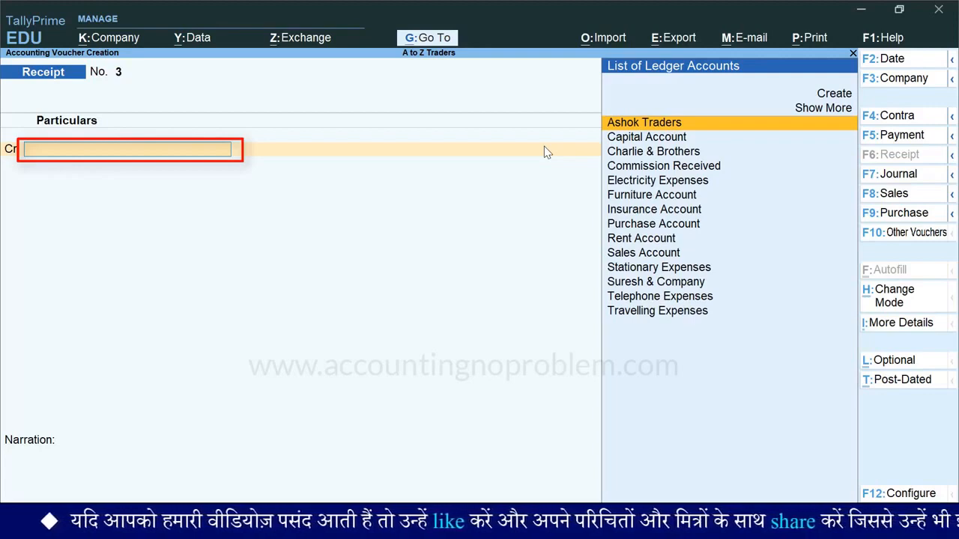
key(alt+c)
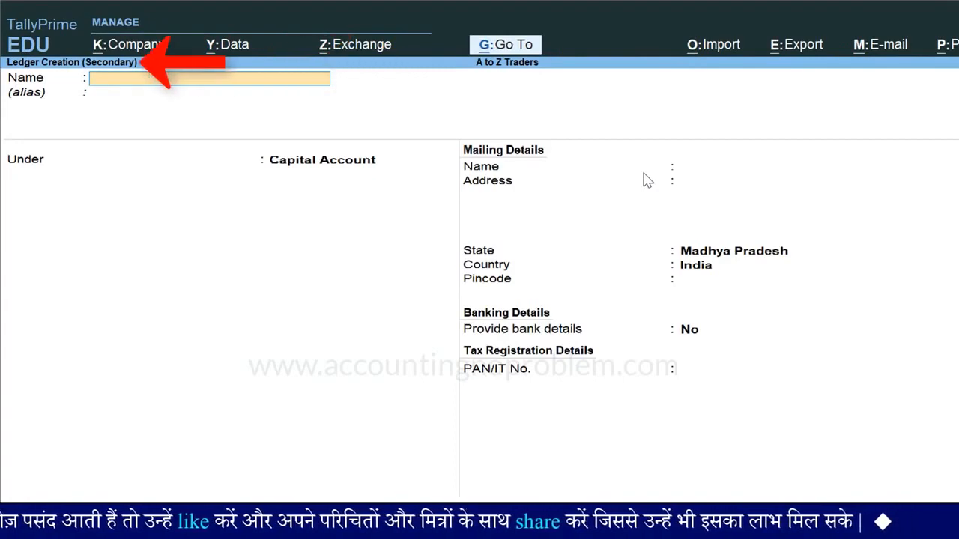
key(Escape)
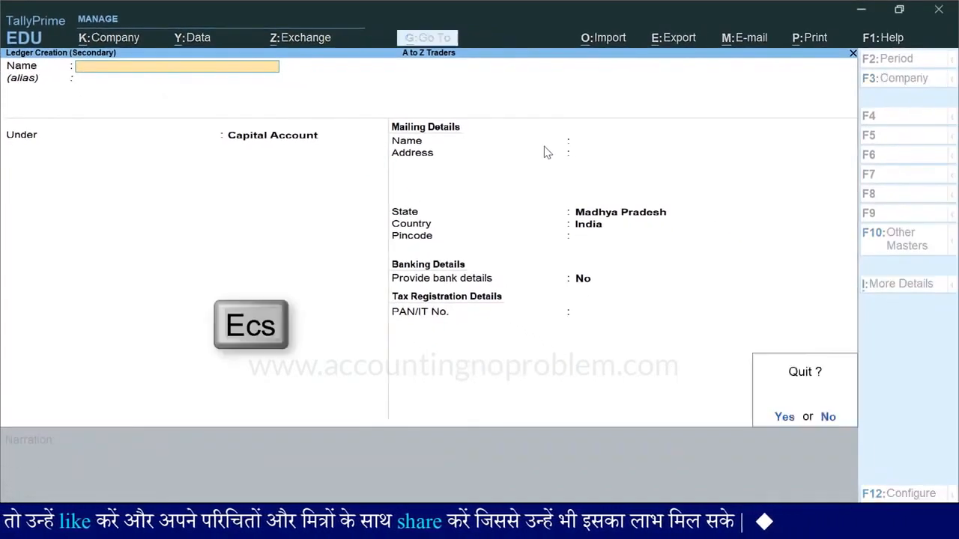
key(Escape)
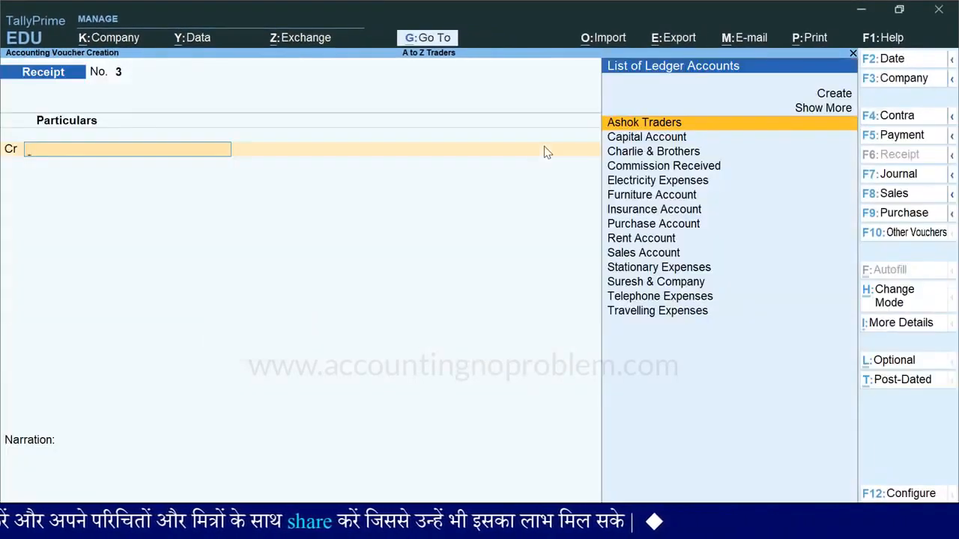
Create a new ledger named Mohan Traders for the credit entry and place it under the Sundry Debtors group.
key(Up)
key(Up)
key(Return)
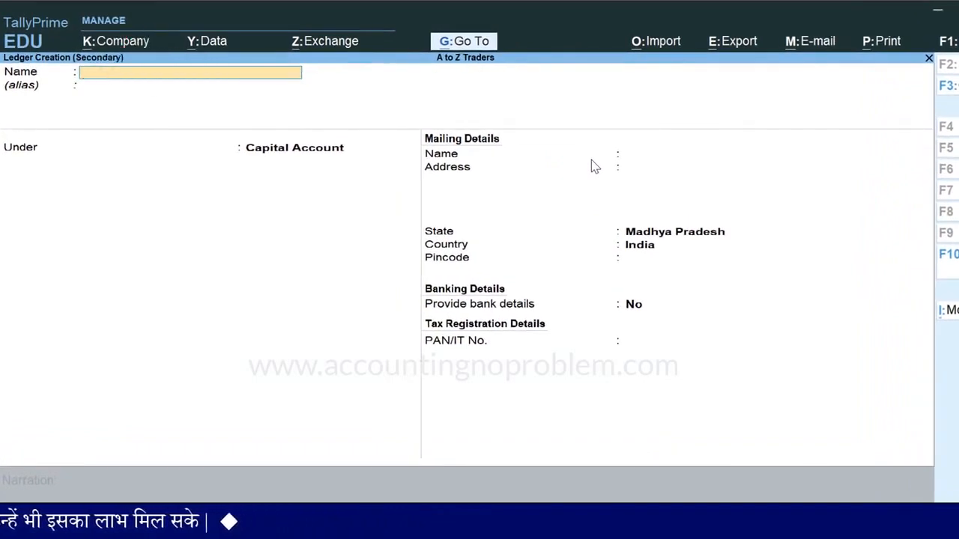
text(ohan Traders)
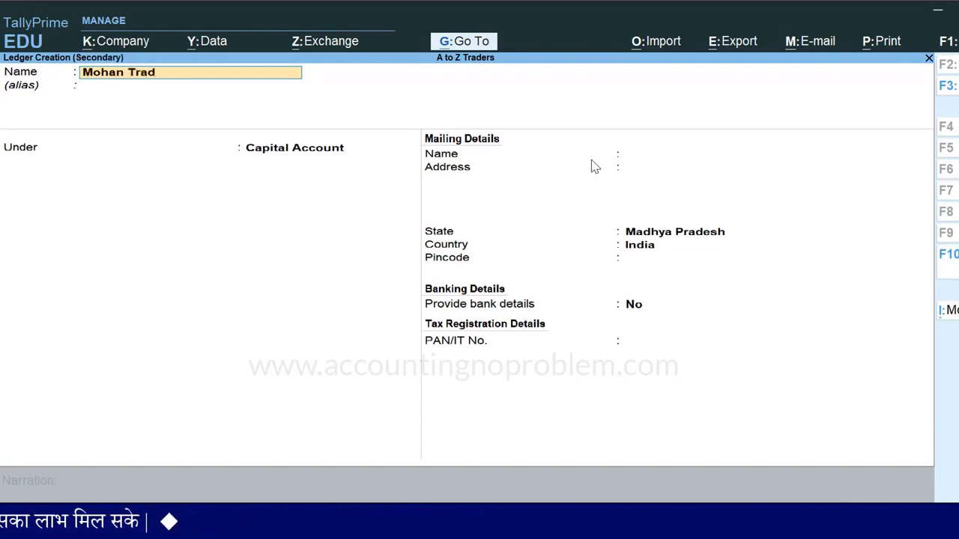
key(Return)
key(Return)
text(Deb)
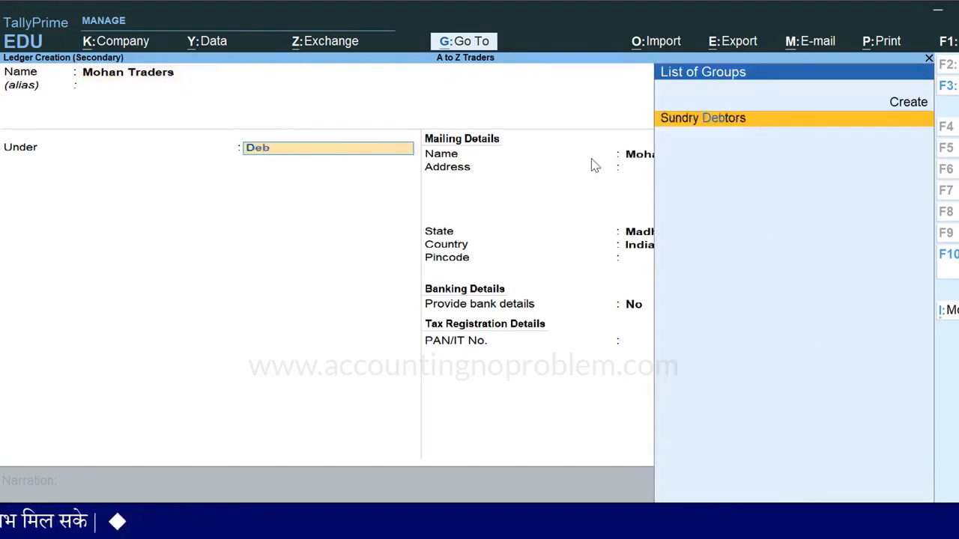
key(Return)
Keep the default bill-by-bill, mailing, banking and tax details of the Mohan Traders ledger and save it.
key(Return)
key(Return)
key(Return)
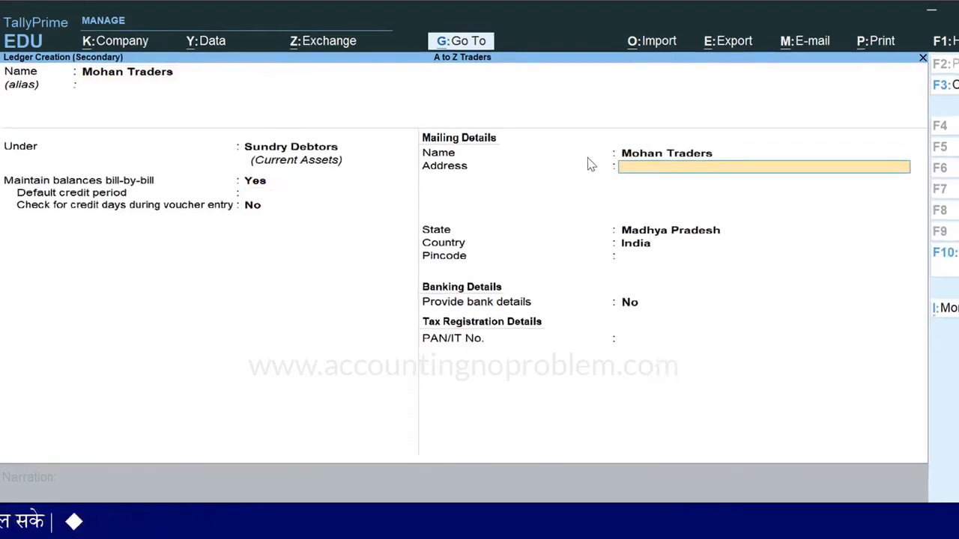
key(Return)
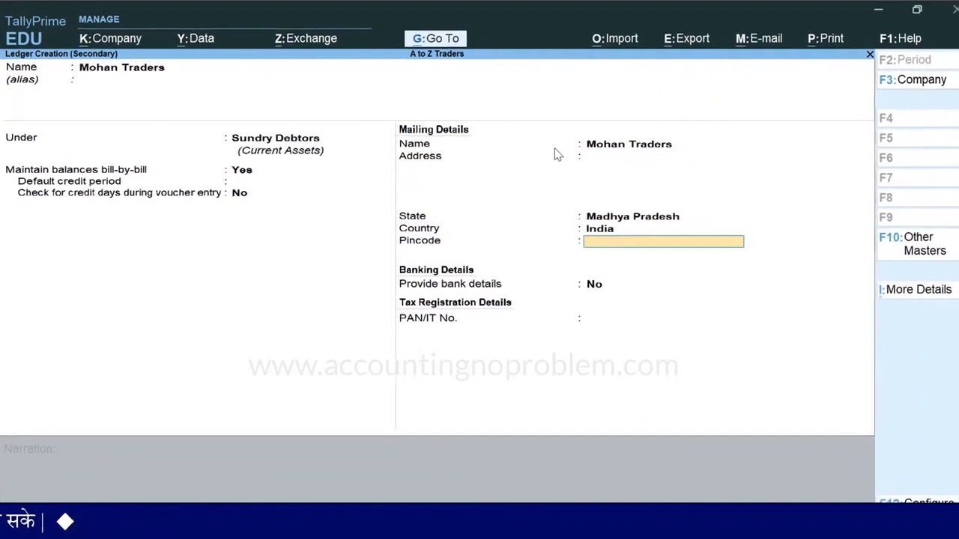
key(Return)
key(Return)
key(Return)
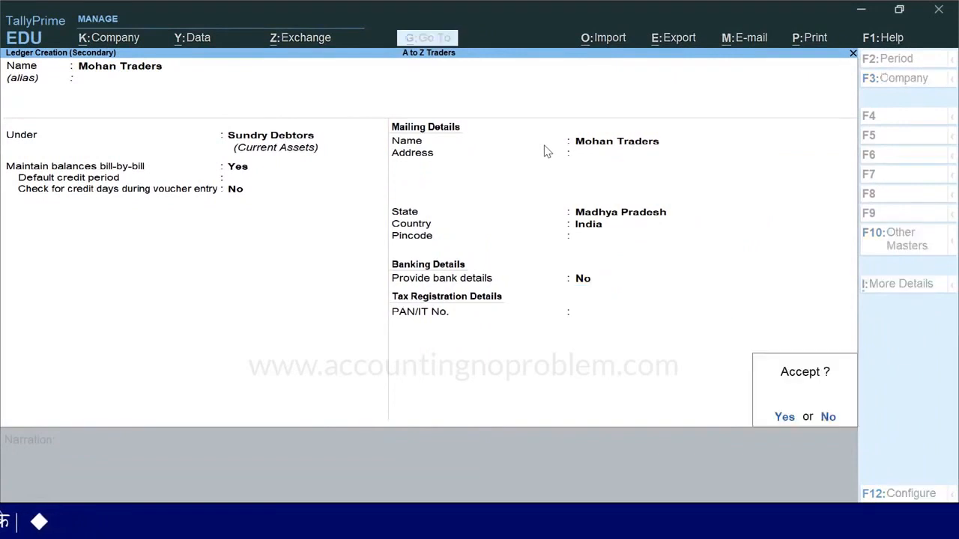
key(Return)
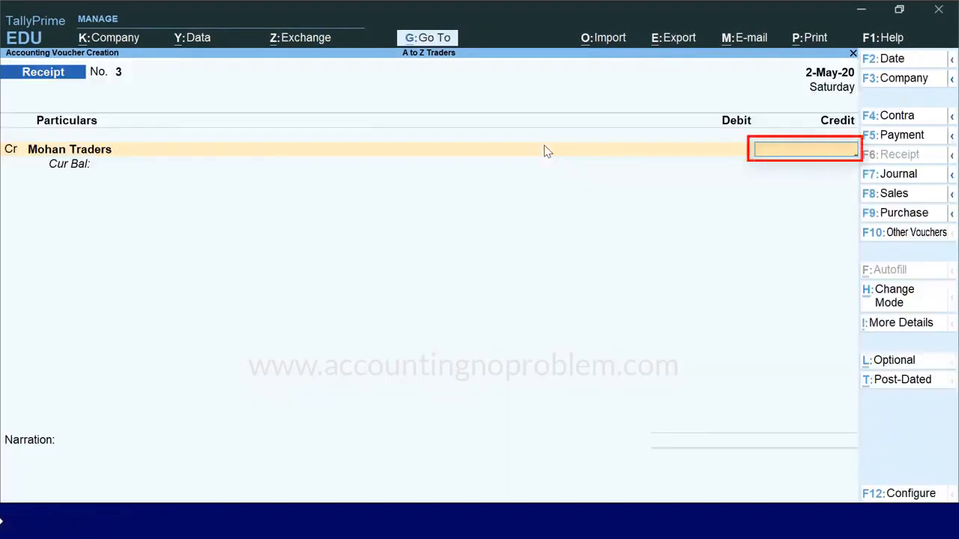
key(Return)
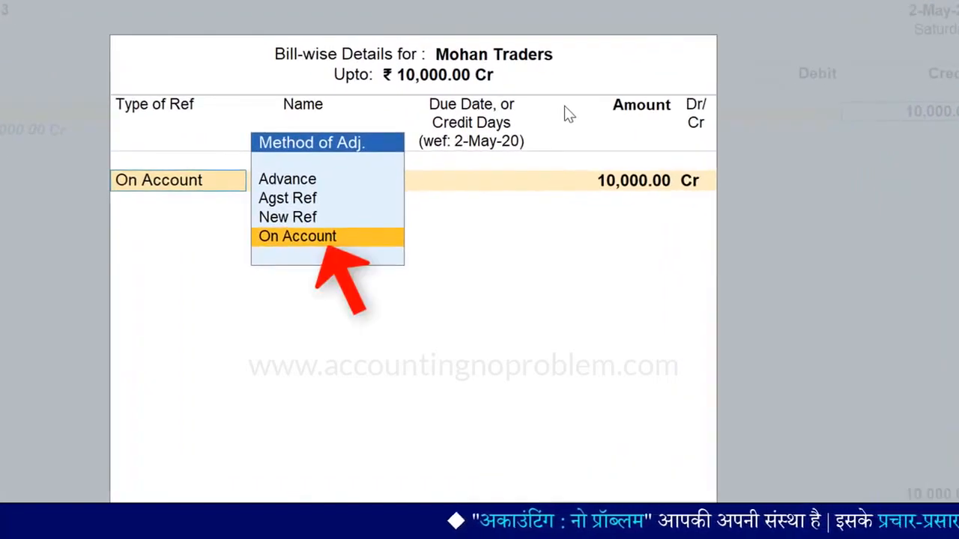
key(BackSpace)
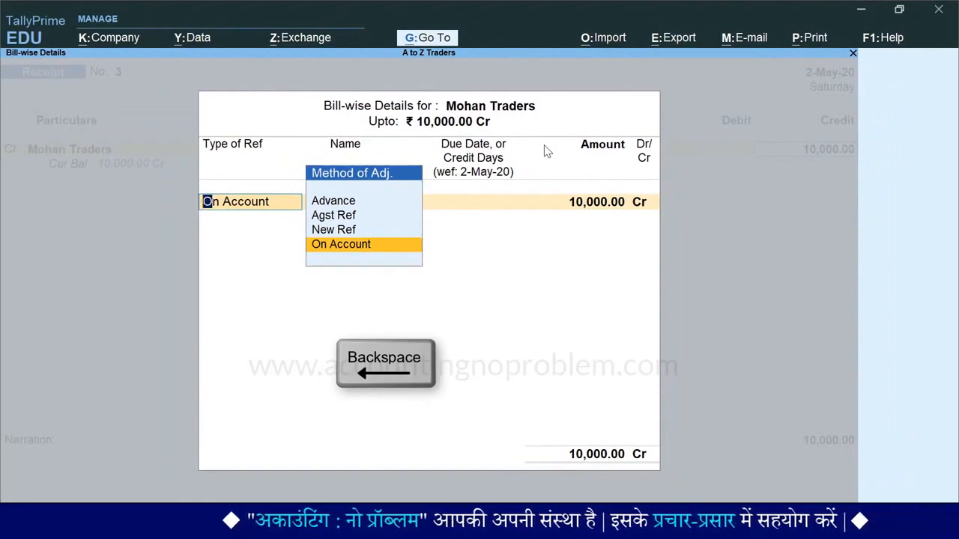
key(BackSpace)
Set Enable Bill-wise entry to No in the features of A to Z Traders and save the company features.
key(F11)
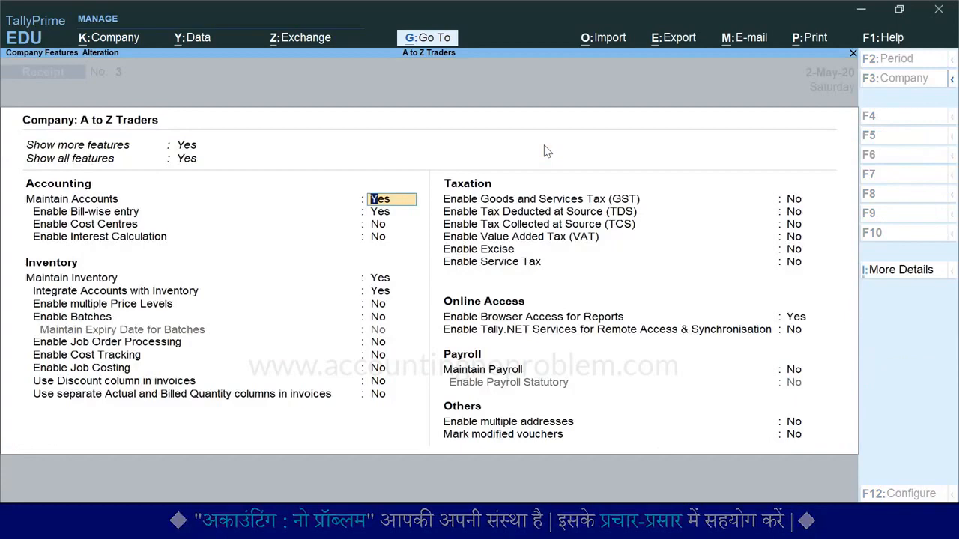
key(Return)
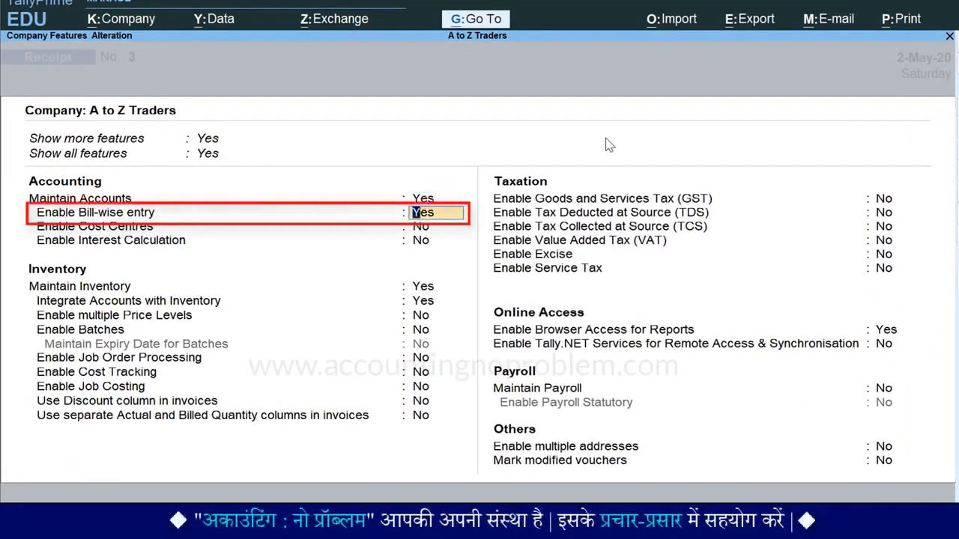
key(Return)
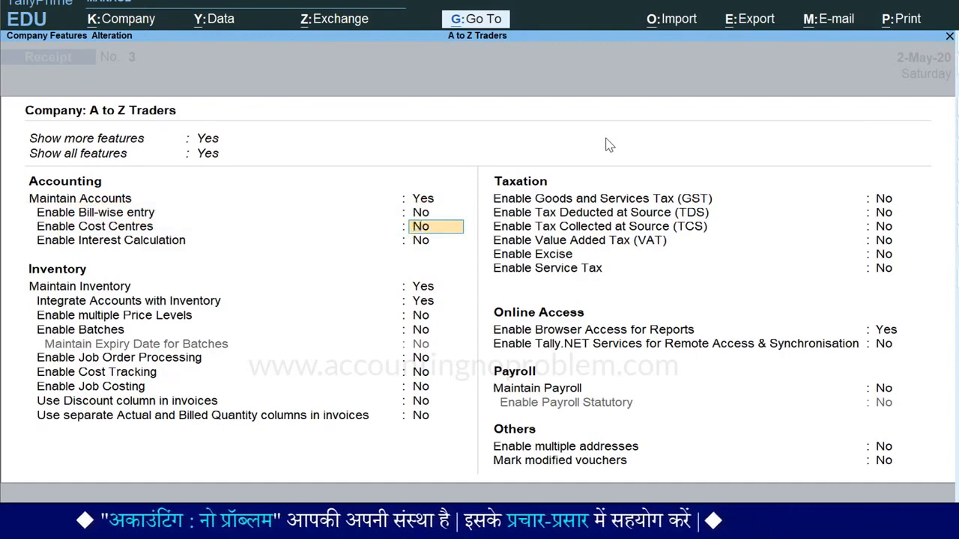
key(ctrl+a)
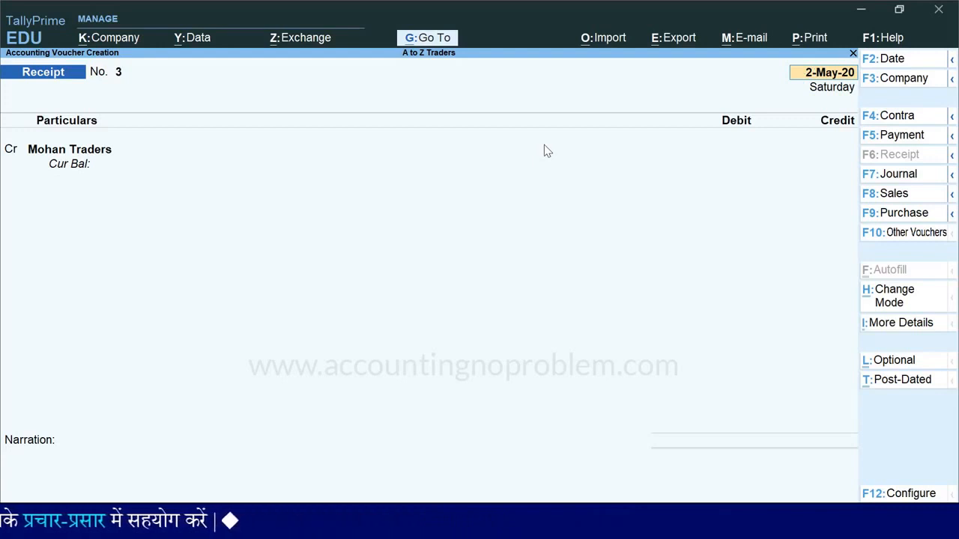
Credit Mohan Traders with 10,000.00 in the 2-May-20 receipt and debit Cash with the same amount.
key(Return)
key(Return)
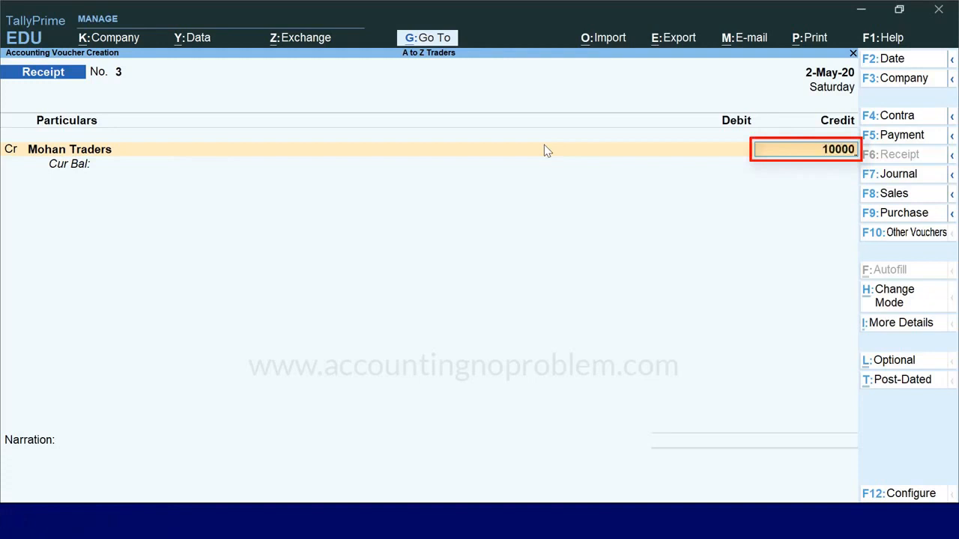
key(Return)
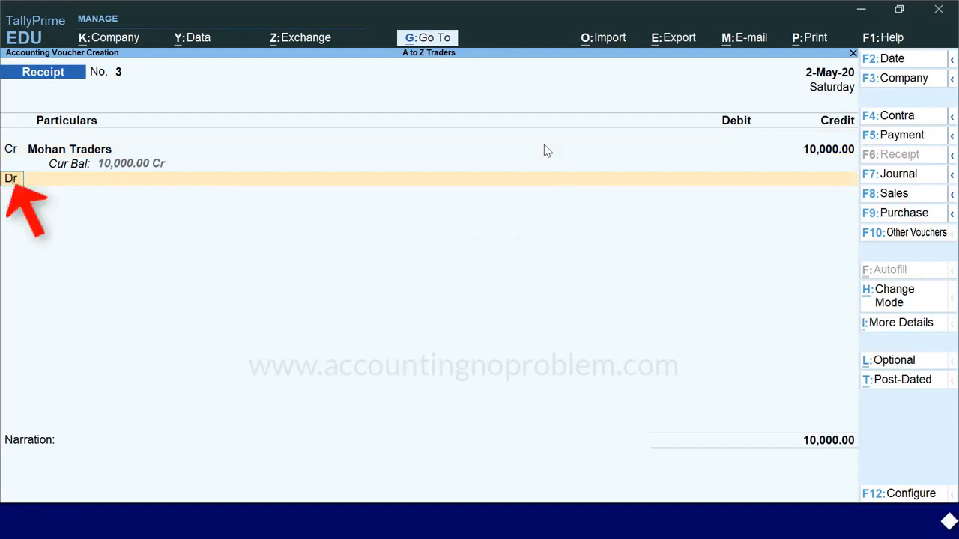
key(Return)
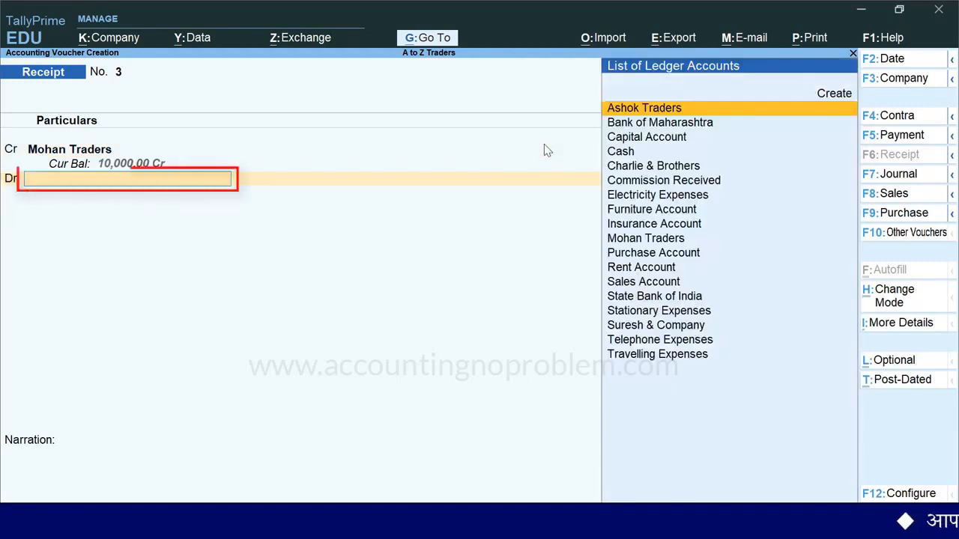
text(C)
key(Down)
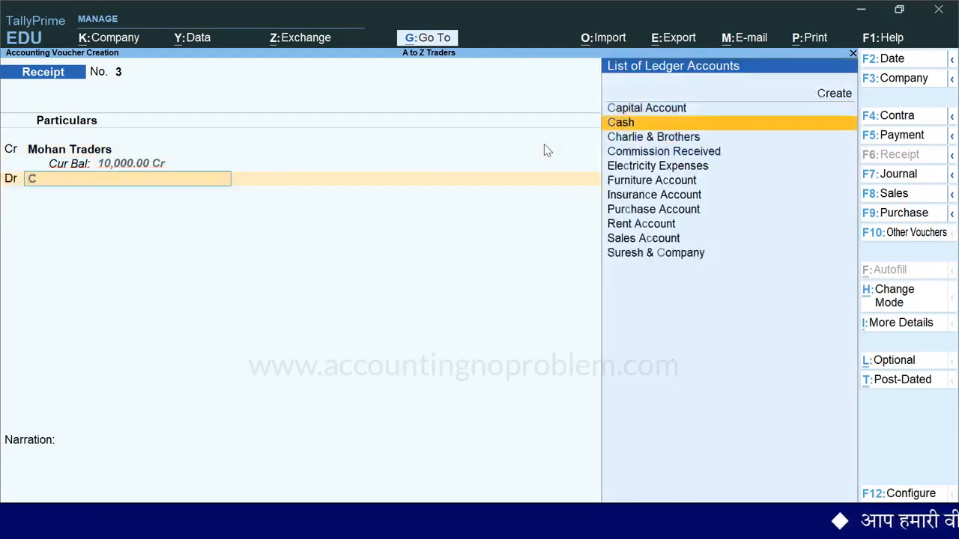
key(Return)
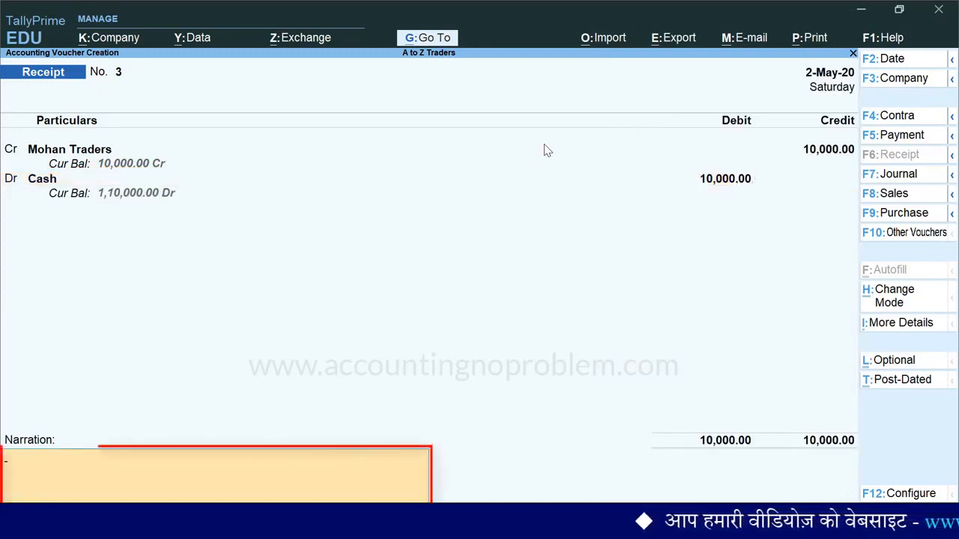
Enter the narration "Being advance received against order from Mohan Traders by cash." and save the receipt voucher.
text(Being advance received against order from Mohan Traders by cash.)
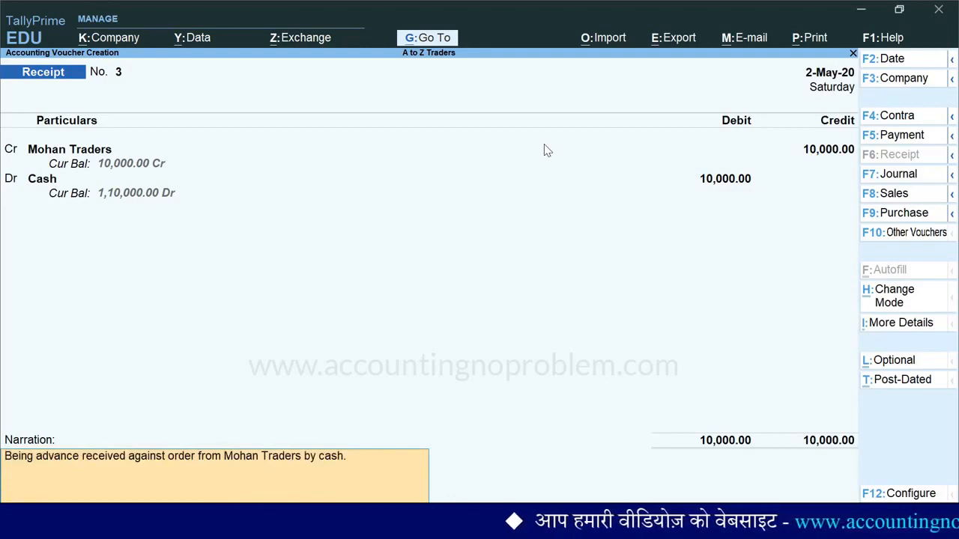
key(ctrl+a)
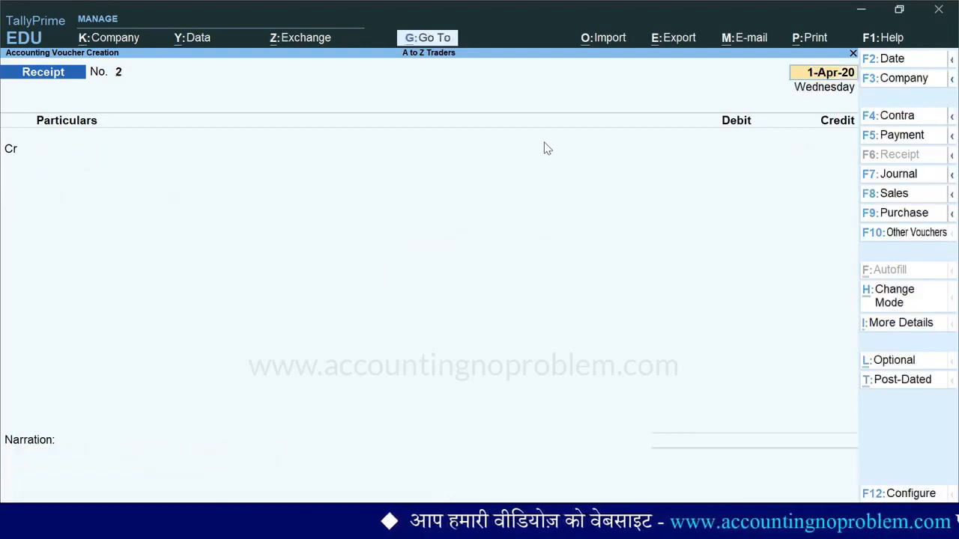